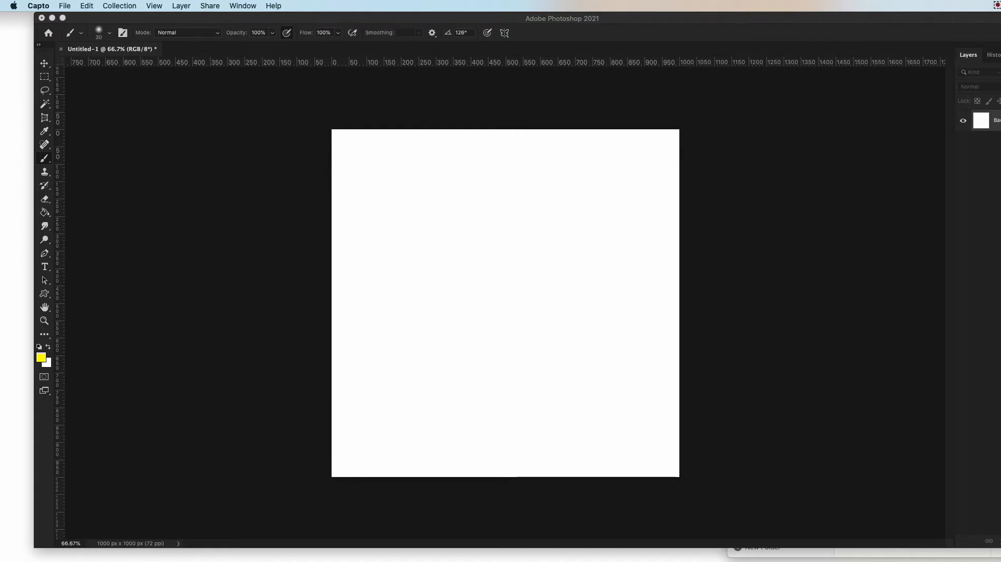
Choose the Brush tool from the brush tool group and keep its blending mode at Normal
{"action": "left_click", "coordinate": [704, 25]}
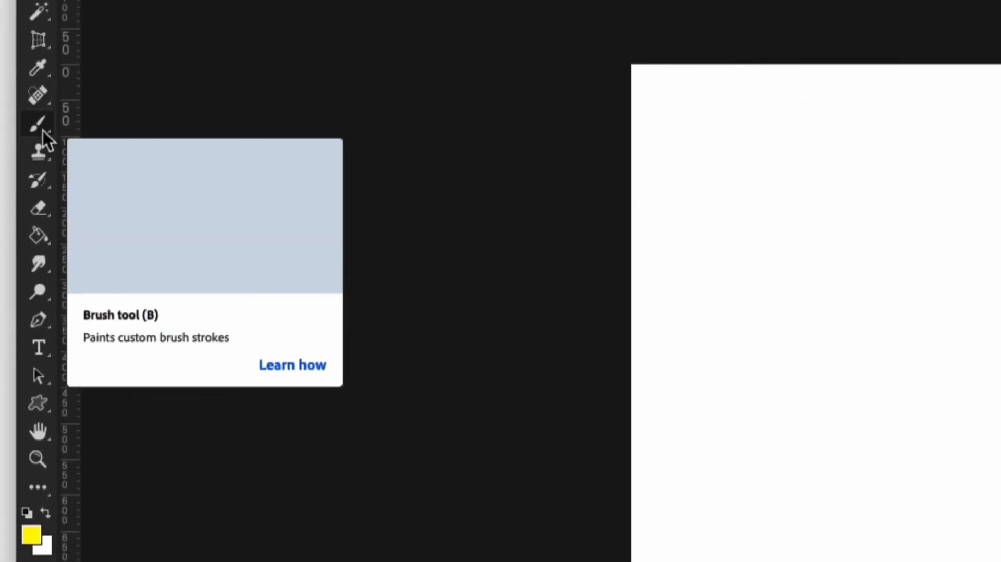
{"action": "right_click", "coordinate": [43, 130]}
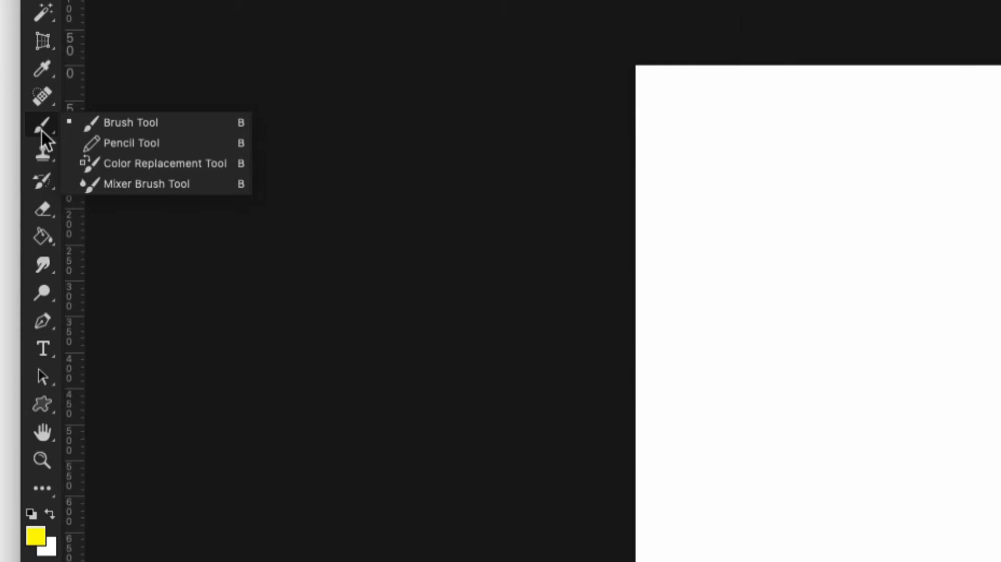
{"action": "left_click", "coordinate": [41, 130]}
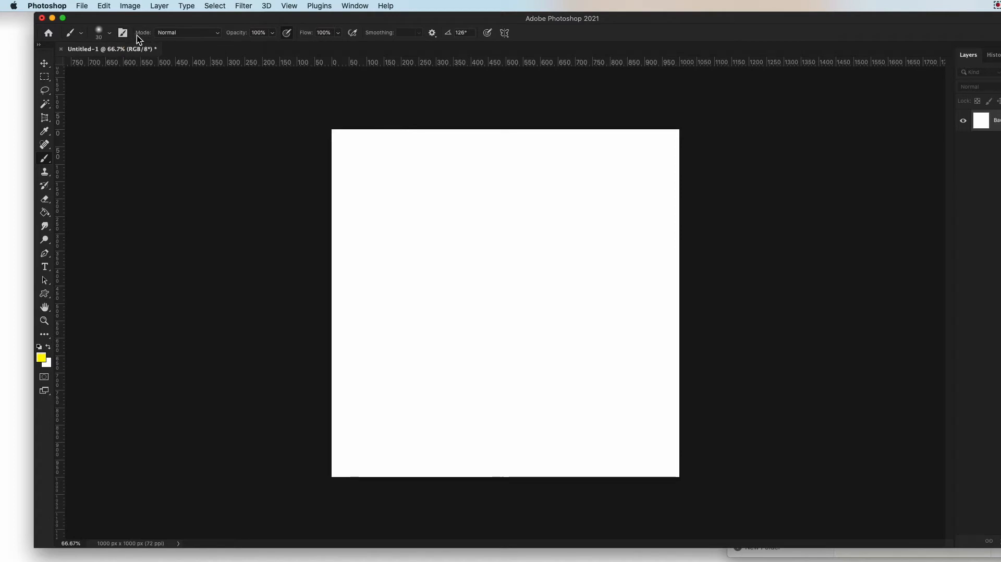
{"action": "left_click", "coordinate": [201, 34]}
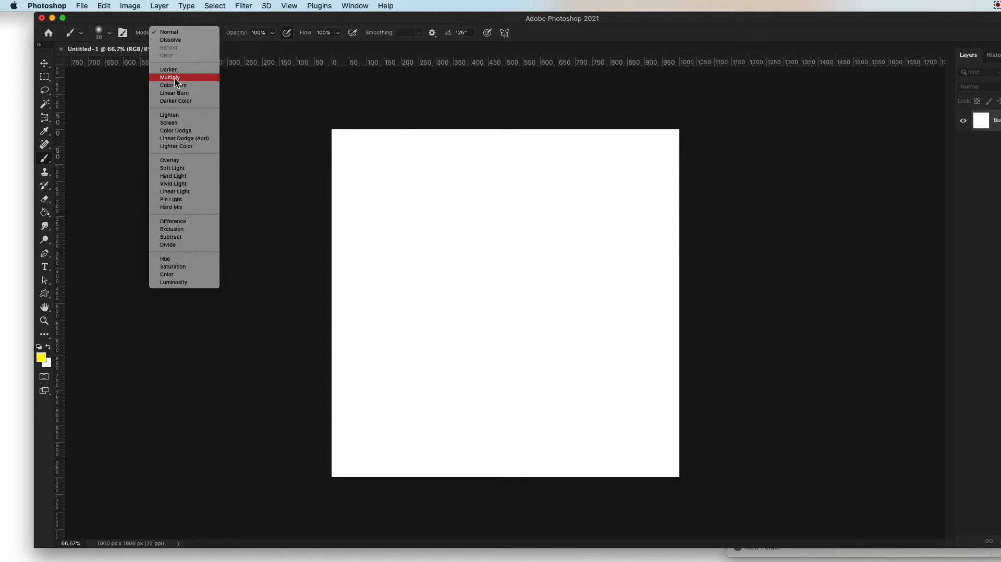
{"action": "left_click", "coordinate": [179, 34]}
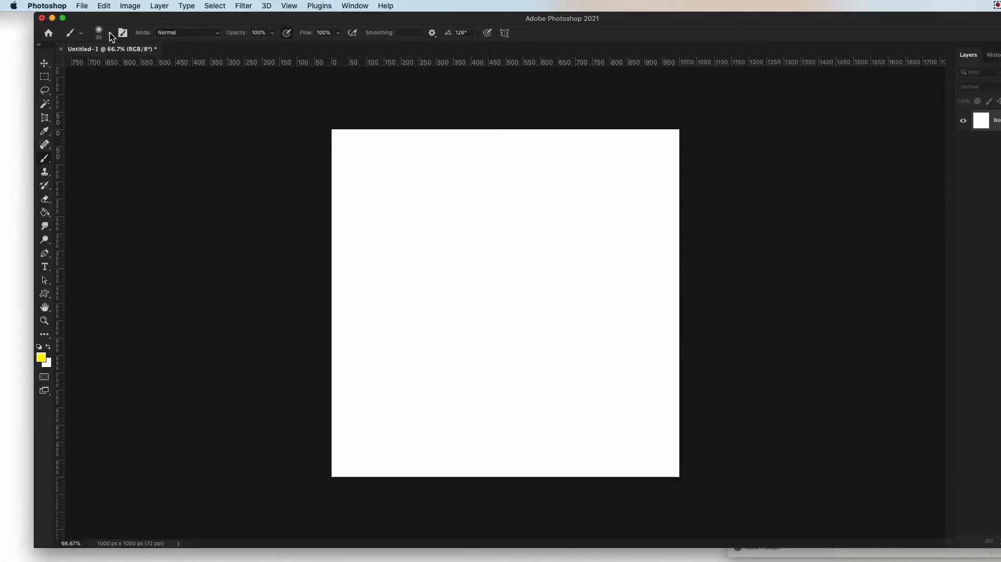
Collapse the expanded Dry Media Brushes and Legacy Brushes folders in the brush presets
{"action": "left_click", "coordinate": [110, 33]}
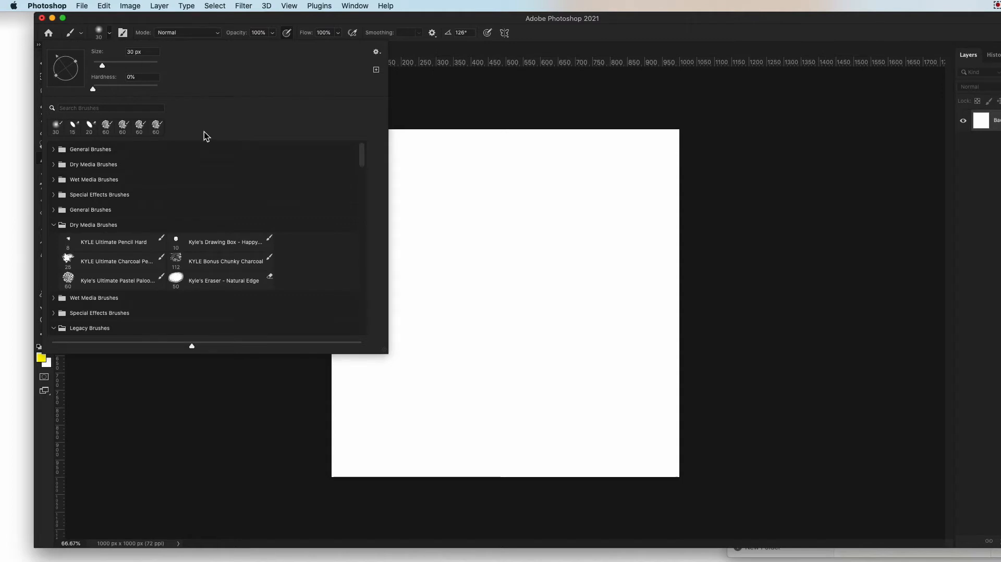
{"action": "left_click", "coordinate": [52, 225]}
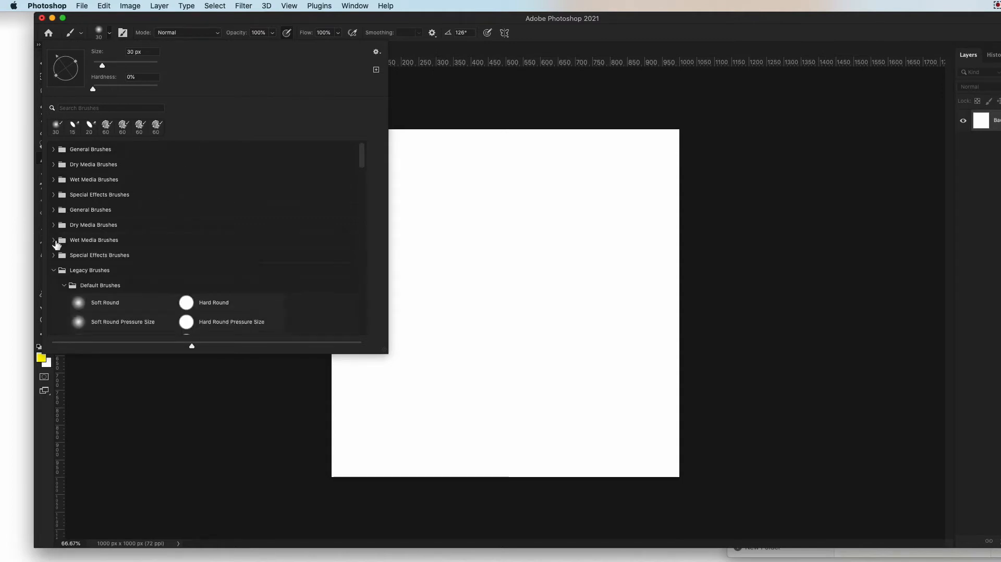
{"action": "left_click", "coordinate": [52, 270]}
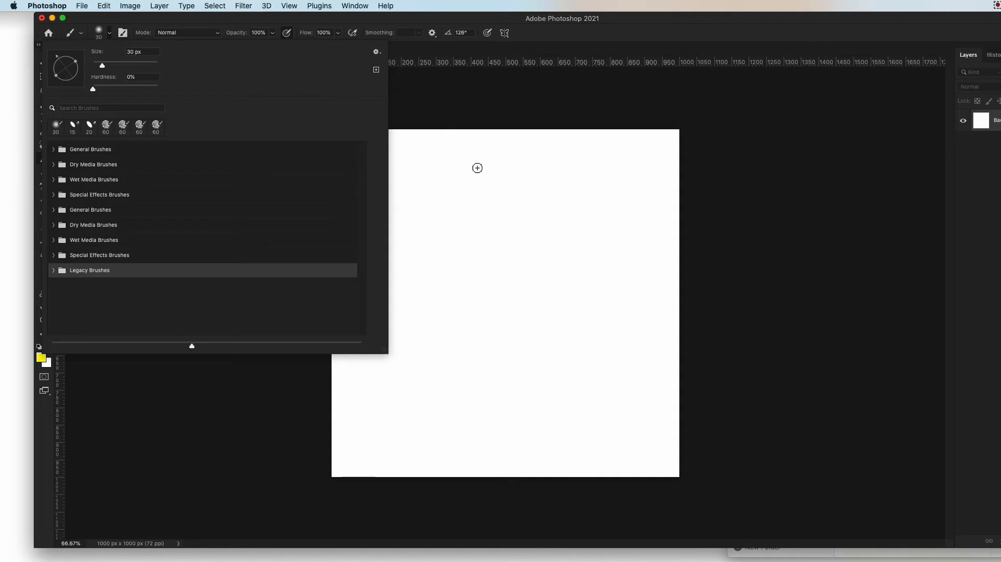
{"action": "left_click", "coordinate": [466, 127]}
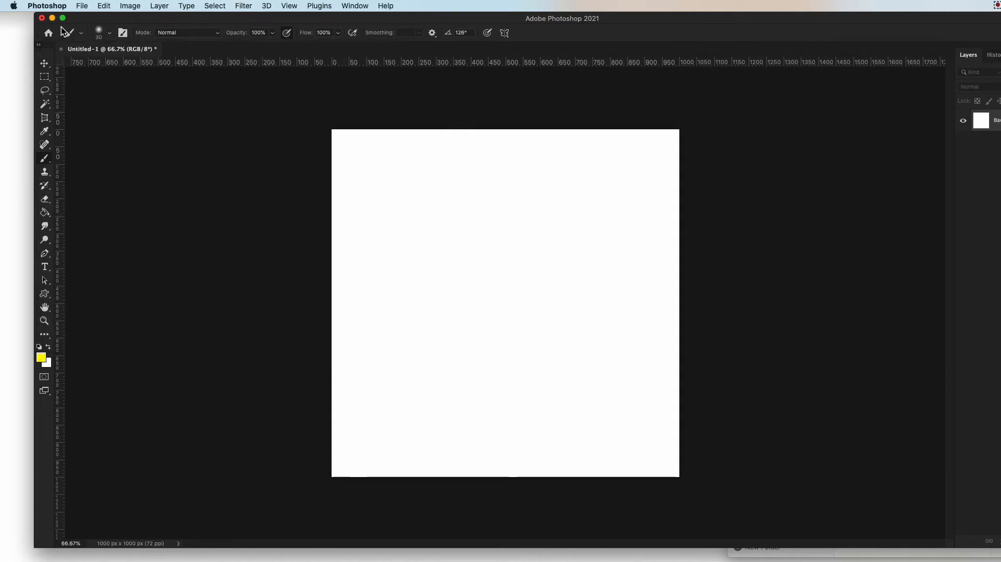
Try the Standard, Precise and Full Size Brush Tip painting cursors in the Cursors preferences, and apply Normal Brush Tip
{"action": "left_click", "coordinate": [55, 11]}
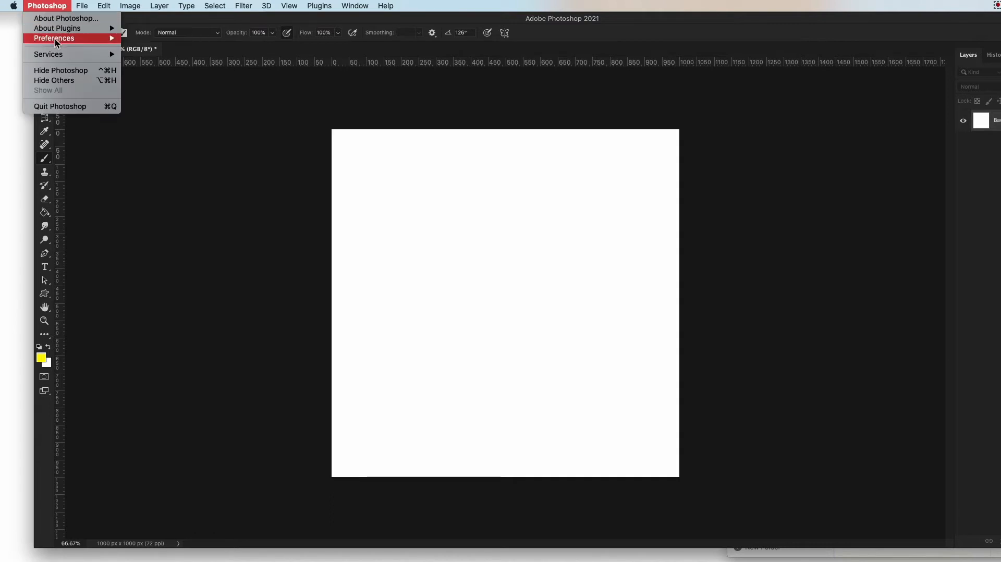
{"action": "mouse_move", "coordinate": [55, 38]}
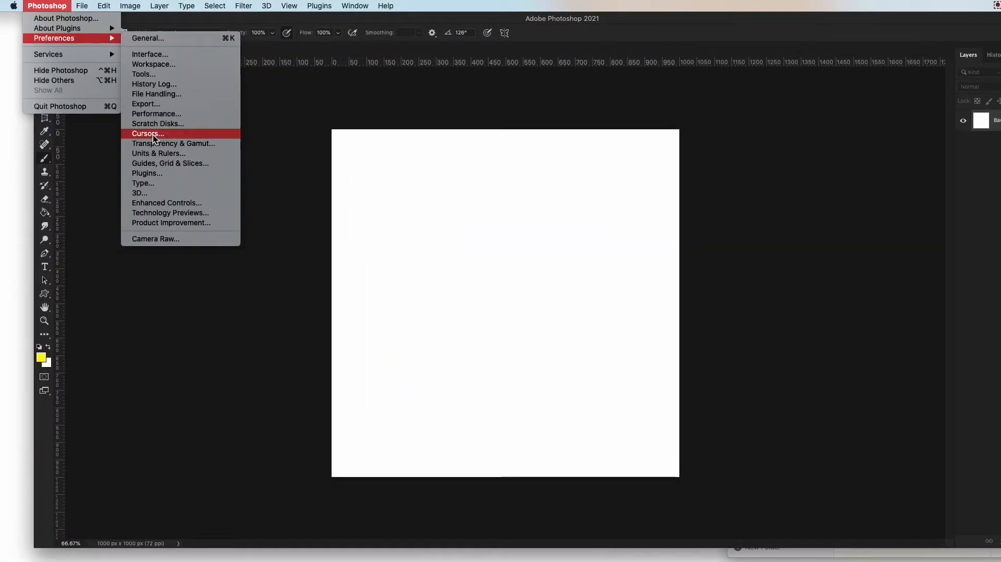
{"action": "left_click", "coordinate": [152, 133]}
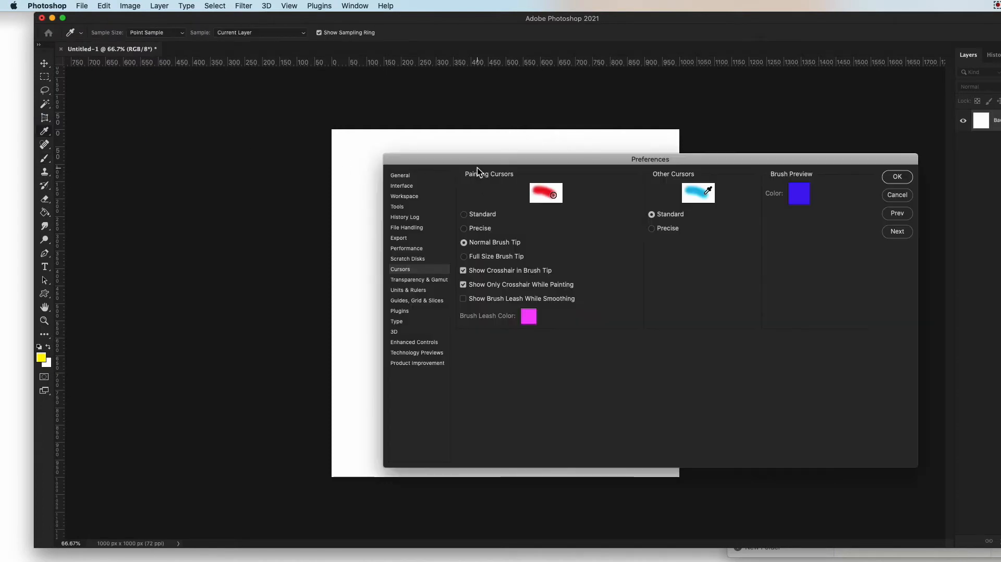
{"action": "left_click_drag", "start_coordinate": [471, 160], "coordinate": [352, 94]}
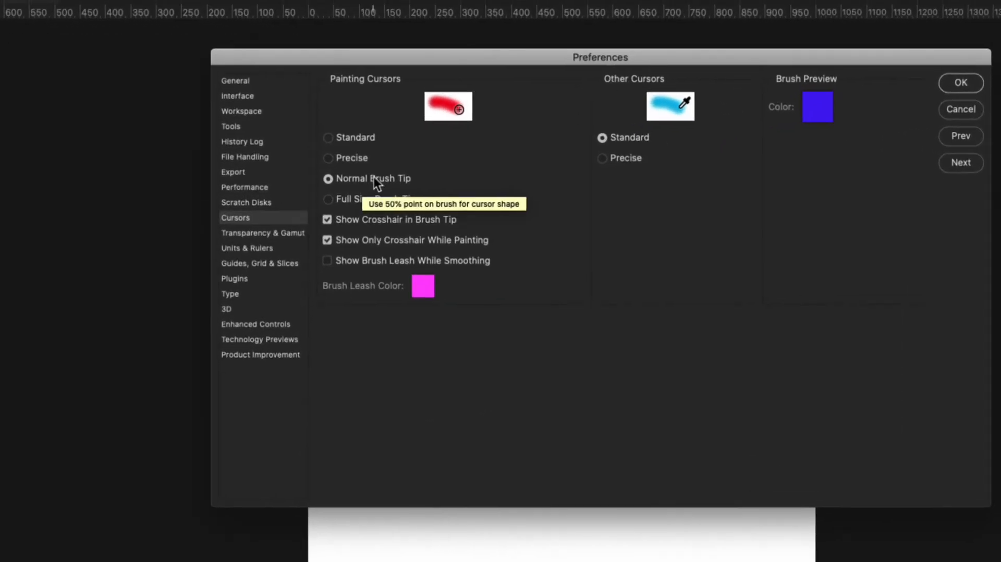
{"action": "left_click", "coordinate": [362, 154]}
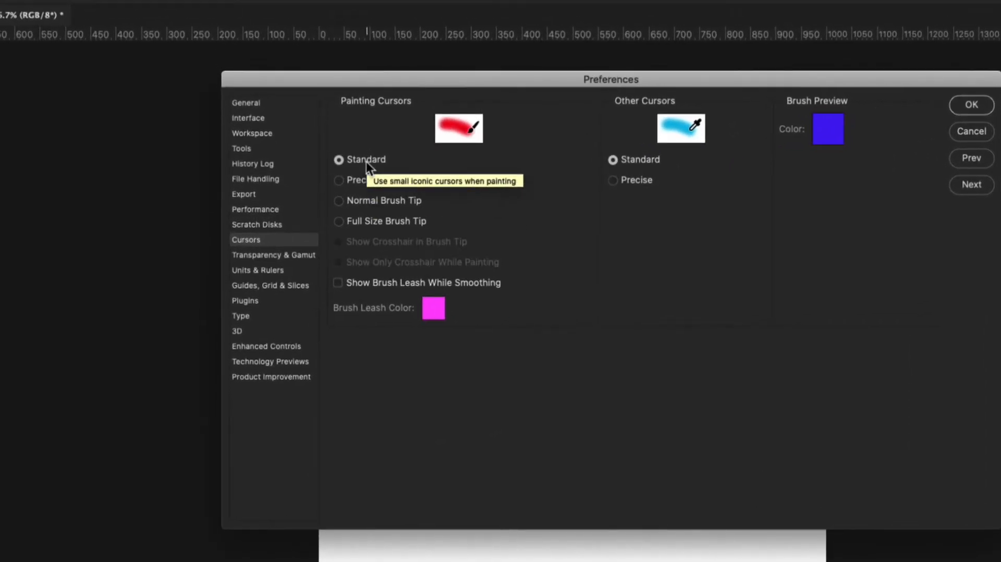
{"action": "left_click", "coordinate": [364, 180]}
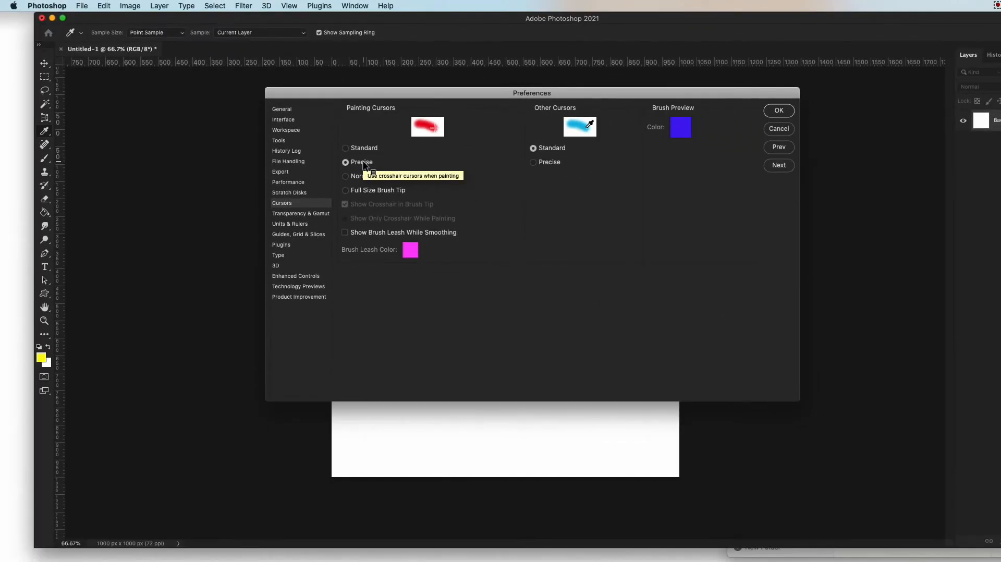
{"action": "left_click", "coordinate": [378, 291]}
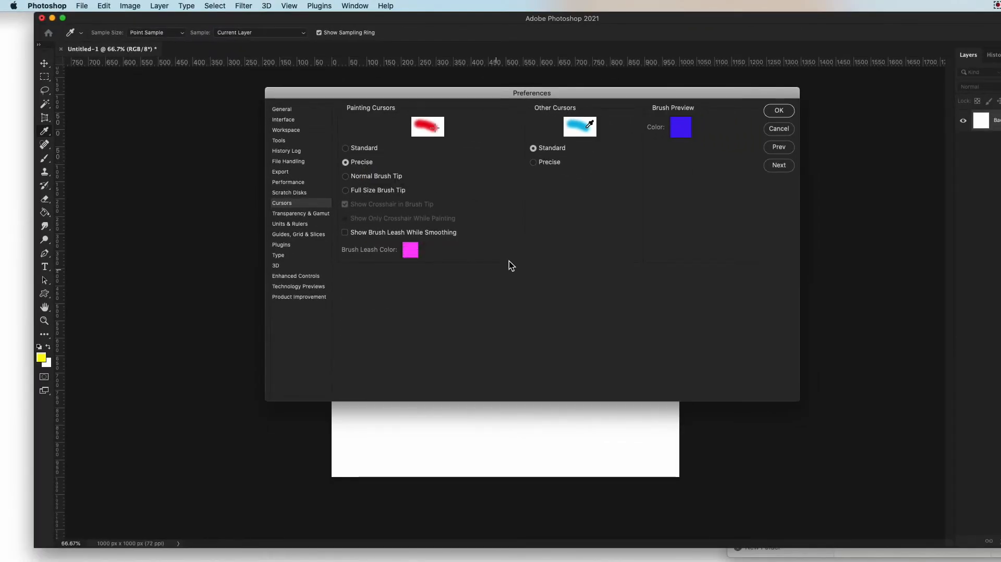
{"action": "left_click", "coordinate": [346, 176]}
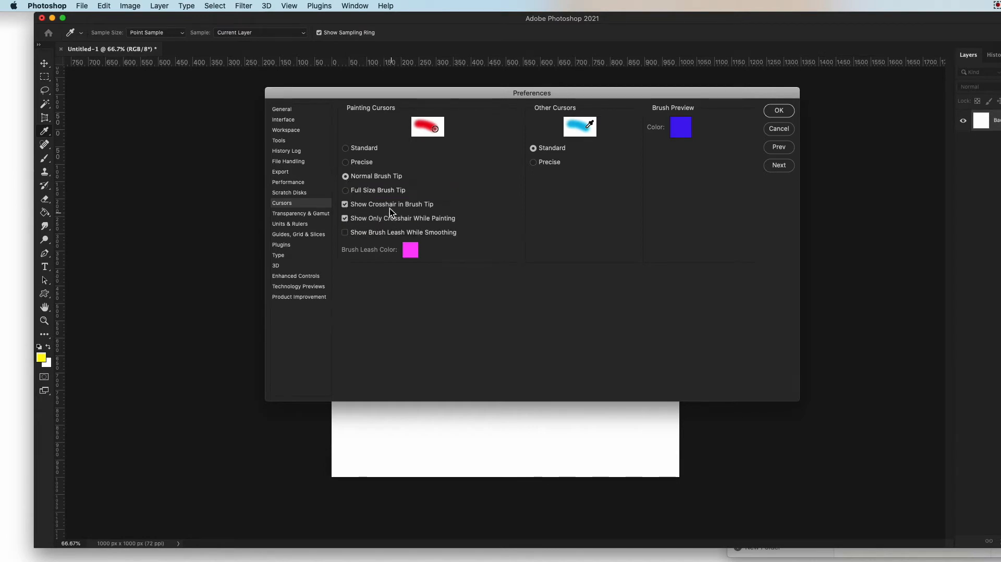
{"action": "left_click", "coordinate": [383, 193]}
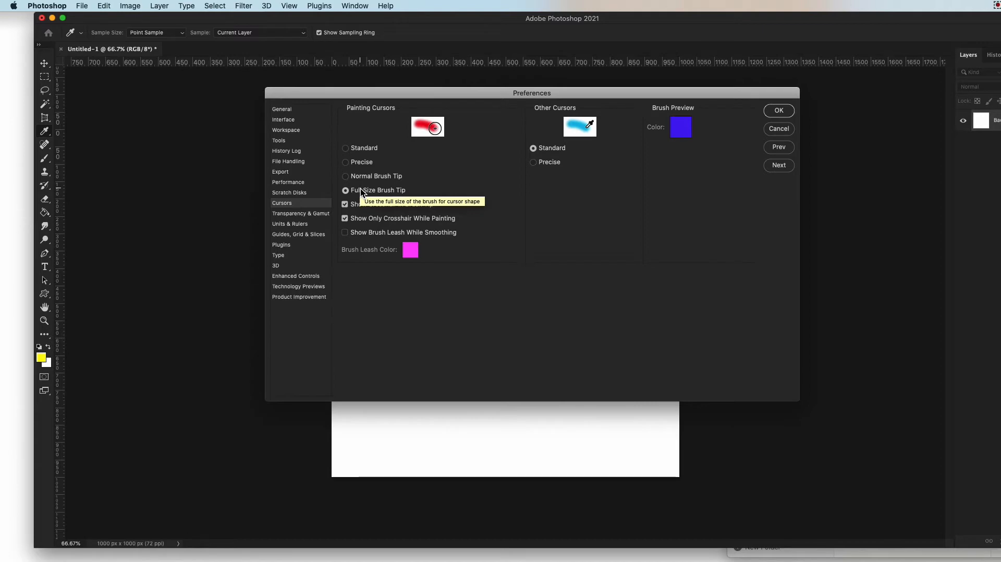
{"action": "left_click", "coordinate": [346, 178]}
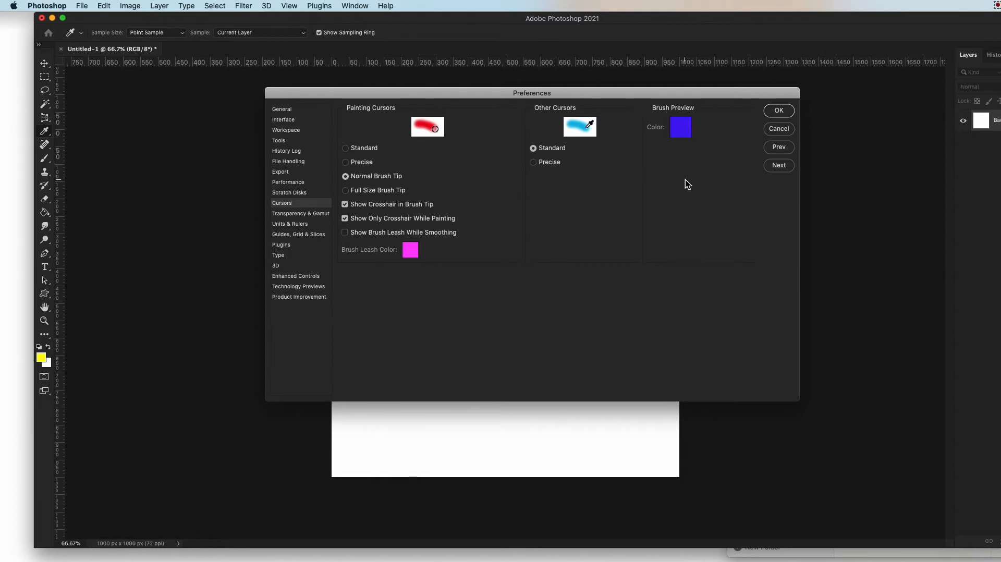
{"action": "left_click", "coordinate": [783, 112]}
{"action": "key", "text": "b"}
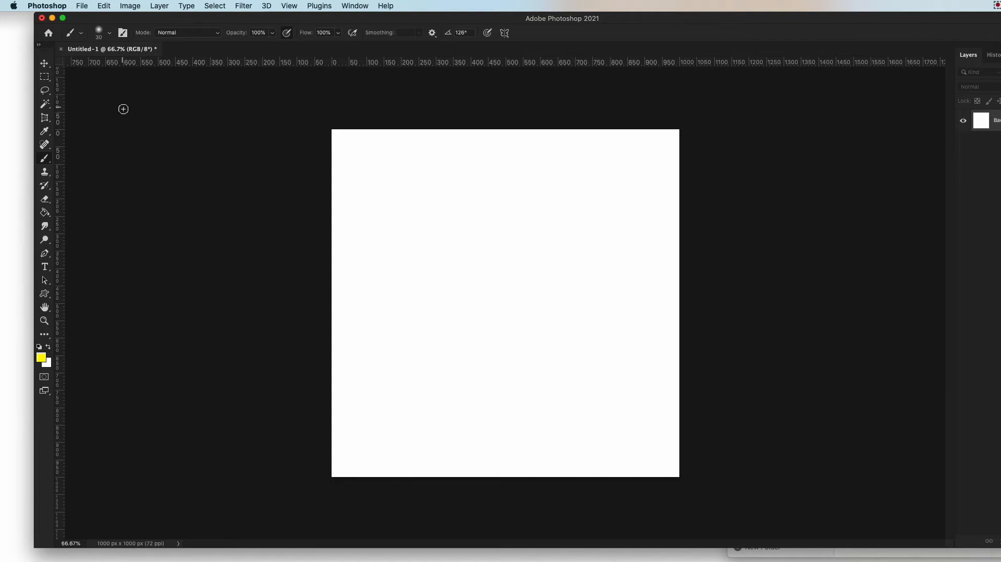
Increase the brush size to 63 px
{"action": "left_click", "coordinate": [111, 35]}
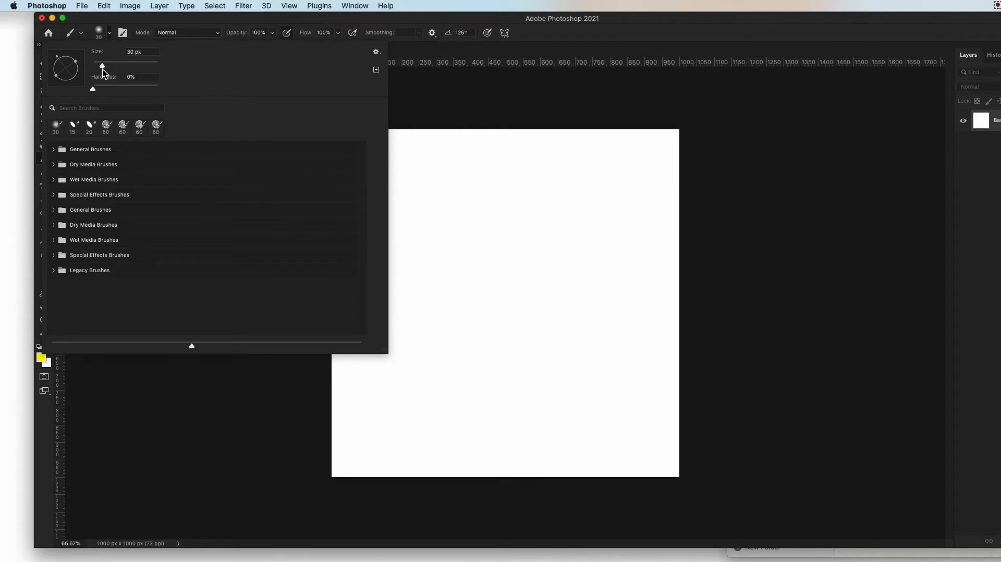
{"action": "left_click_drag", "start_coordinate": [104, 67], "coordinate": [114, 67]}
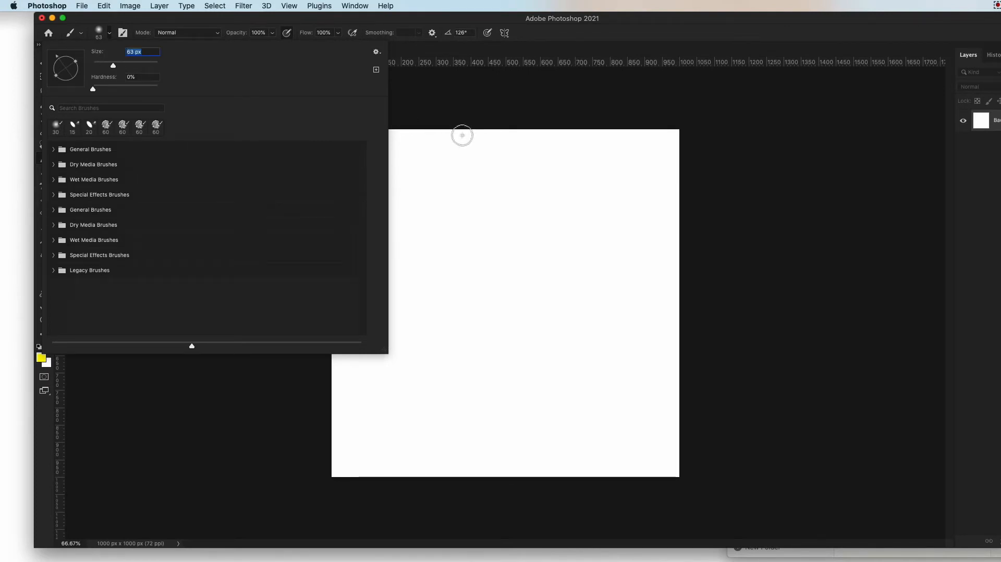
{"action": "left_click", "coordinate": [431, 96]}
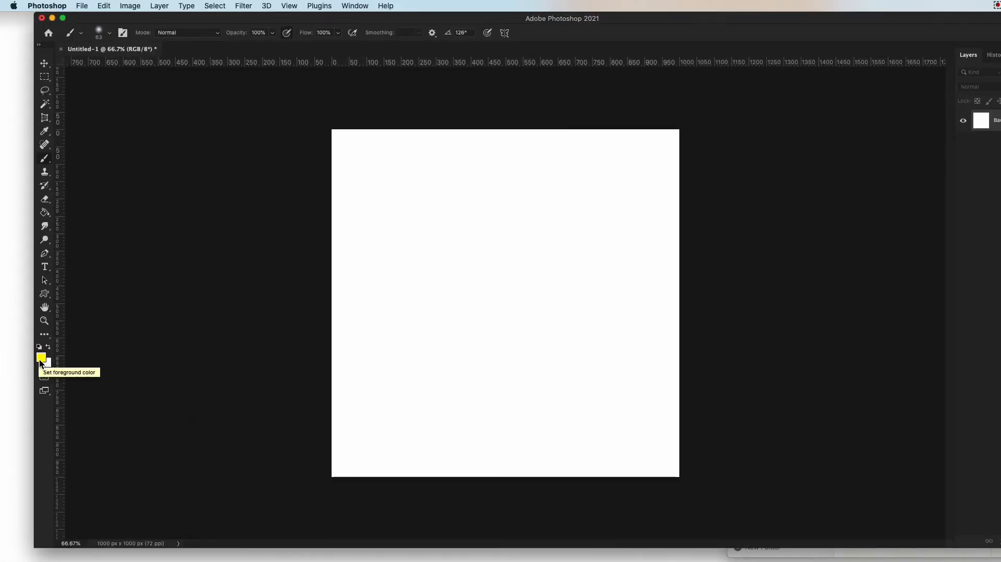
Set the foreground color to the blue-violet 620fed and return to the Brush tool
{"action": "left_click", "coordinate": [42, 360]}
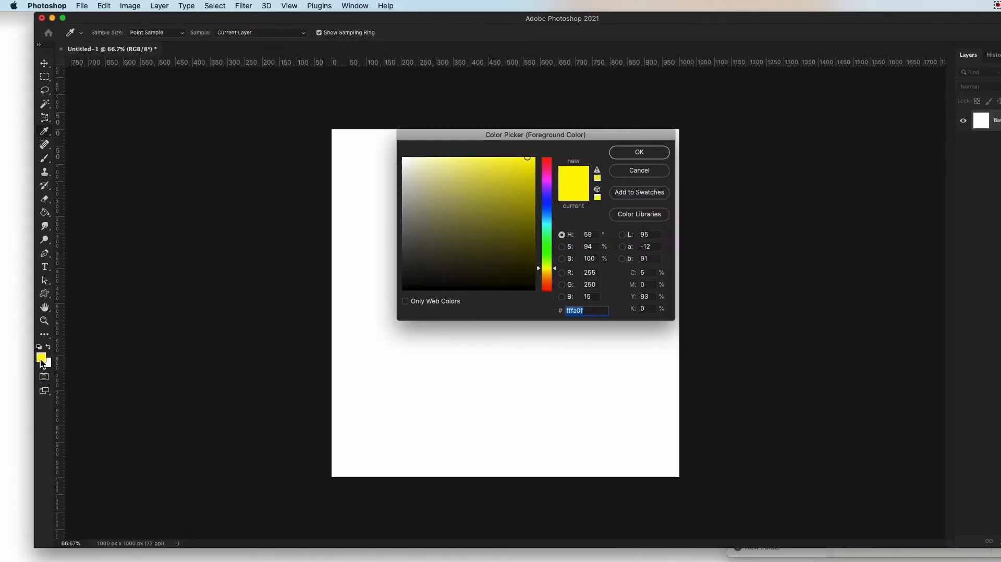
{"action": "left_click", "coordinate": [547, 193]}
{"action": "left_click", "coordinate": [528, 168]}
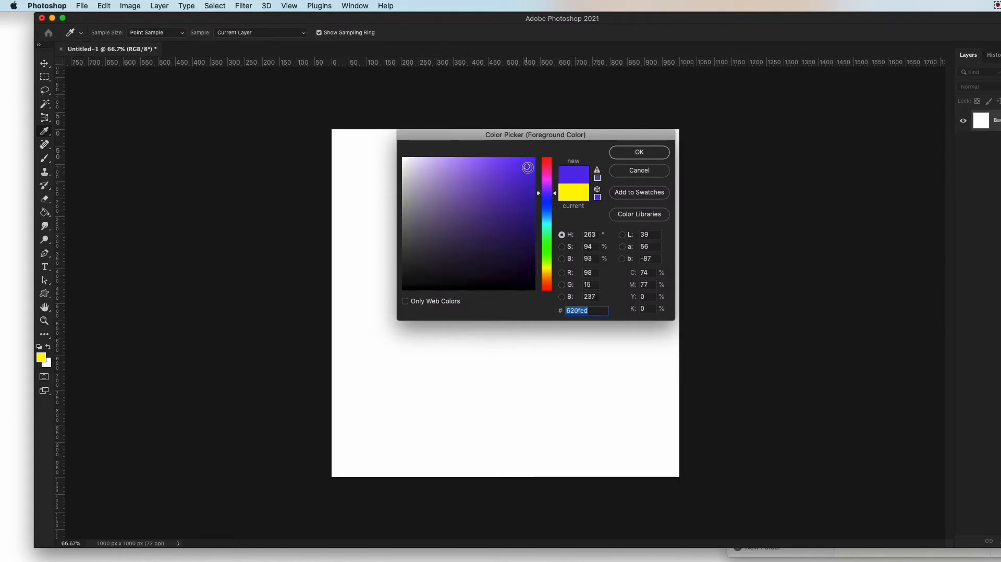
{"action": "left_click", "coordinate": [655, 152]}
{"action": "key", "text": "b"}
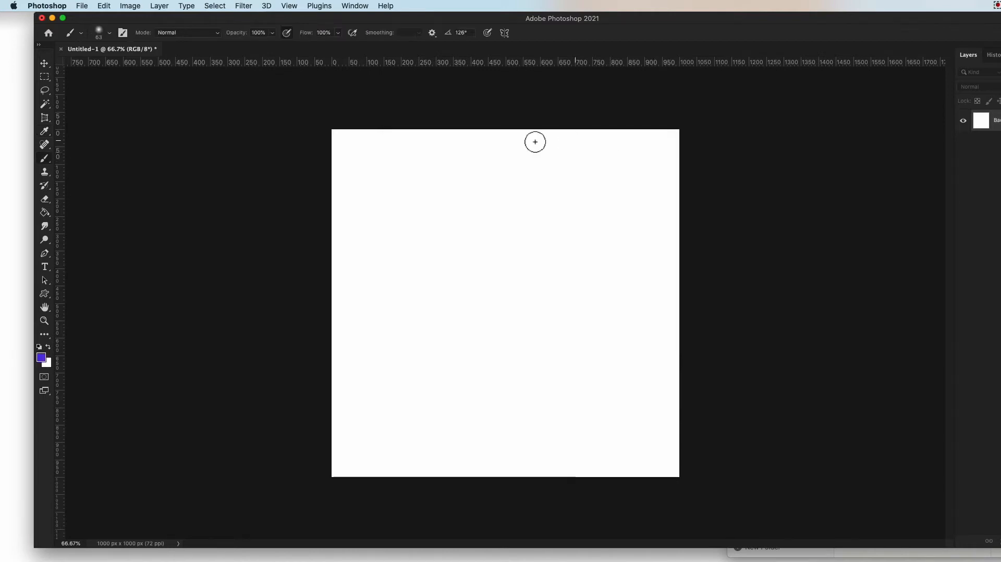
Set the brush size to 30 px and paint a horizontal stroke about 750 px long near the canvas's upper edge
{"action": "left_click", "coordinate": [109, 32]}
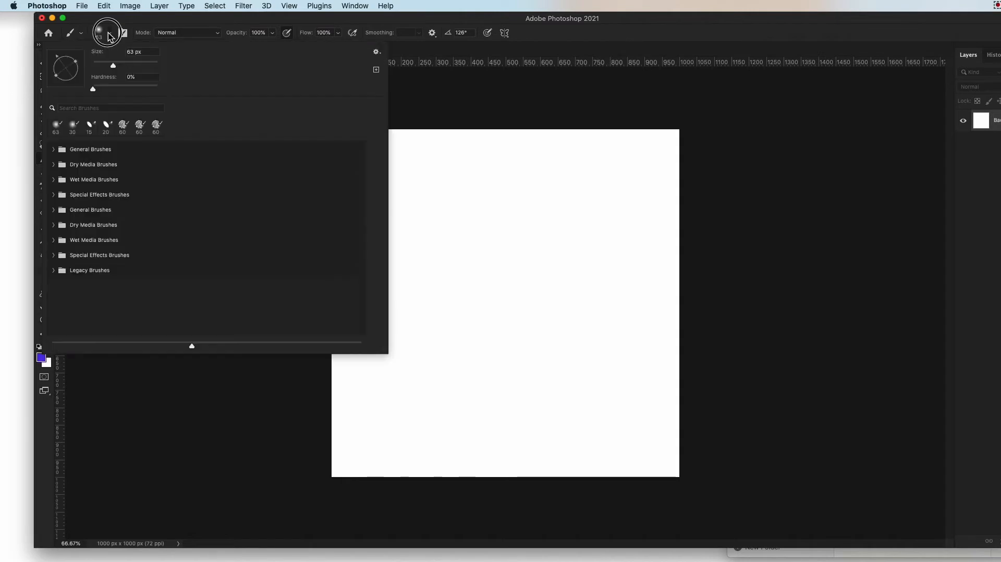
{"action": "left_click_drag", "start_coordinate": [113, 67], "coordinate": [100, 68]}
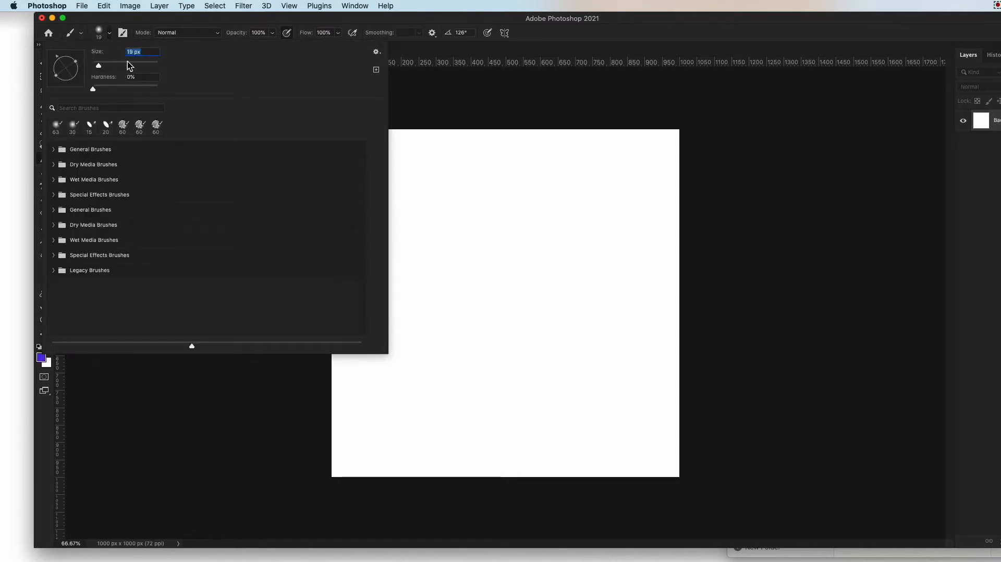
{"action": "double_click", "coordinate": [133, 52]}
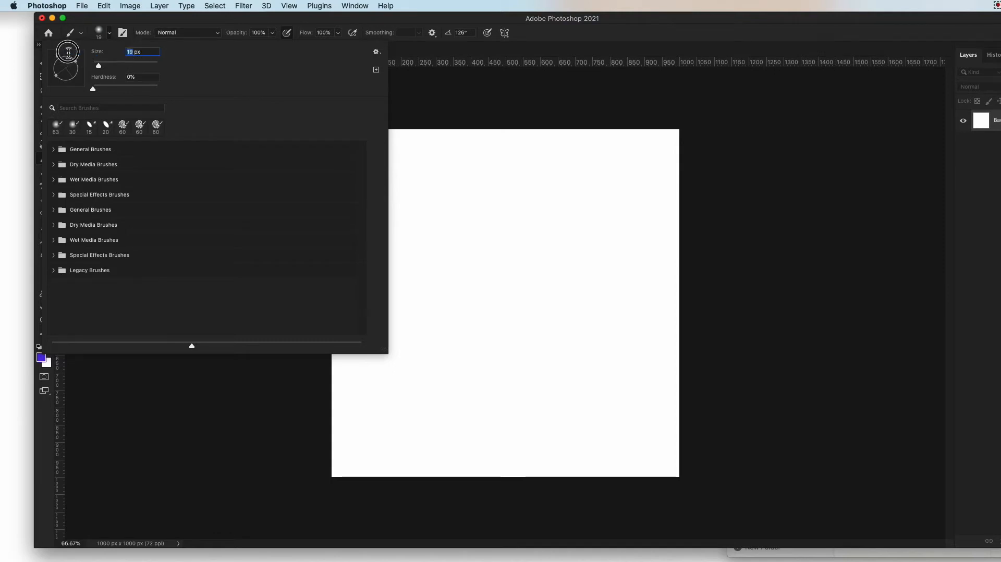
{"action": "type", "text": "30"}
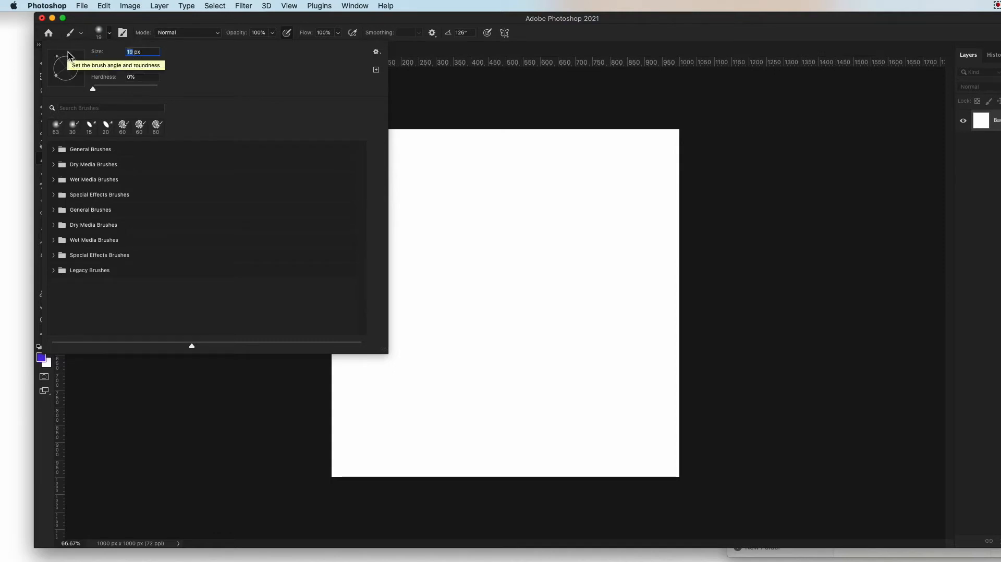
{"action": "left_click", "coordinate": [421, 99]}
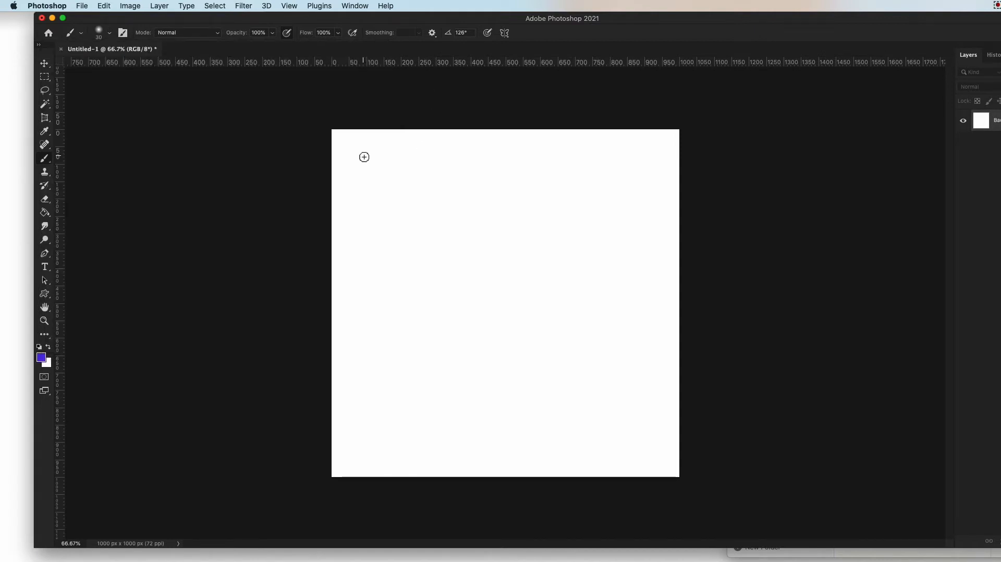
{"action": "left_click_drag", "start_coordinate": [363, 155], "coordinate": [626, 157]}
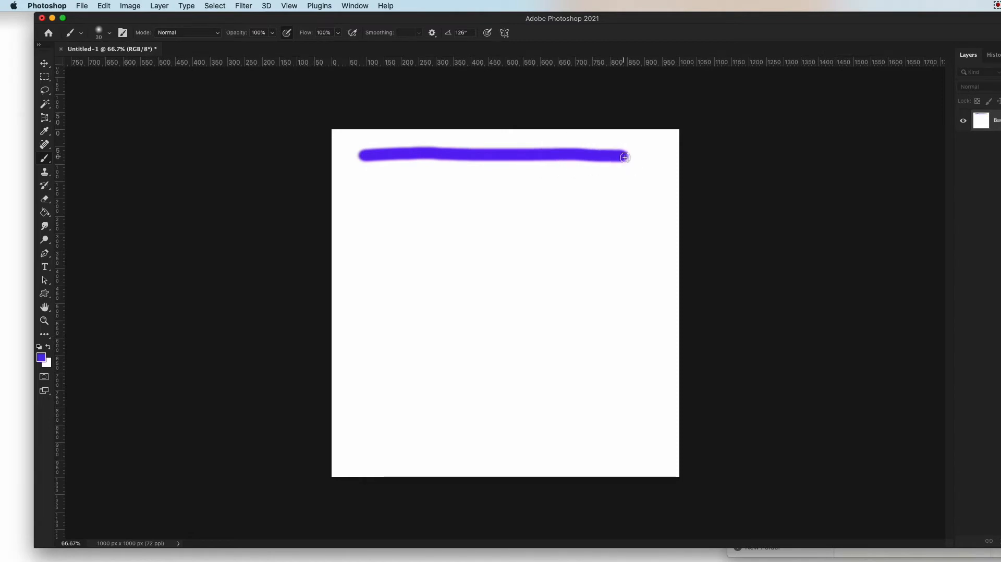
Set the brush size to 60 px and paint a second horizontal stroke just below the first one
{"action": "left_click", "coordinate": [110, 33]}
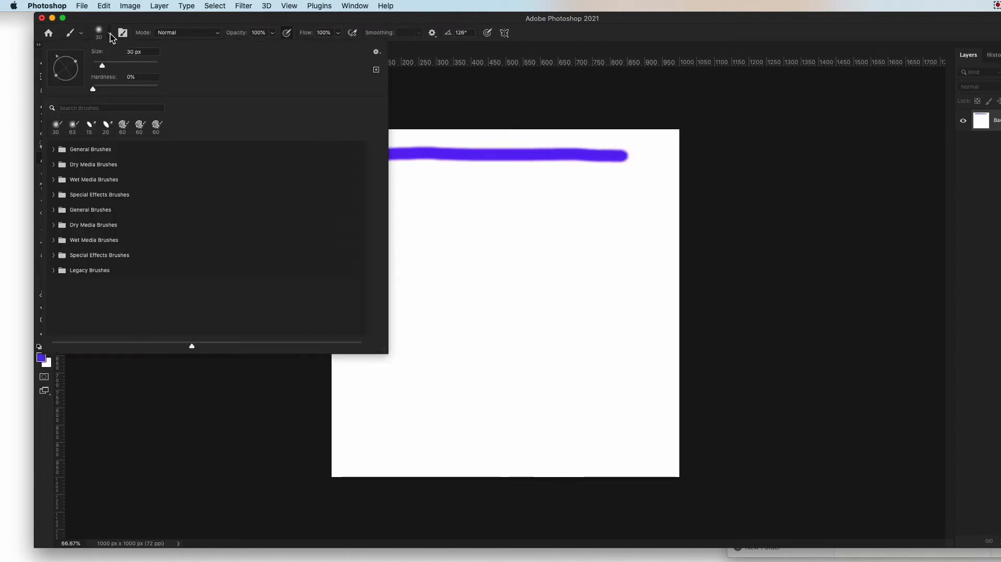
{"action": "left_click", "coordinate": [131, 52]}
{"action": "type", "text": "80"}
{"action": "key", "text": "Return"}
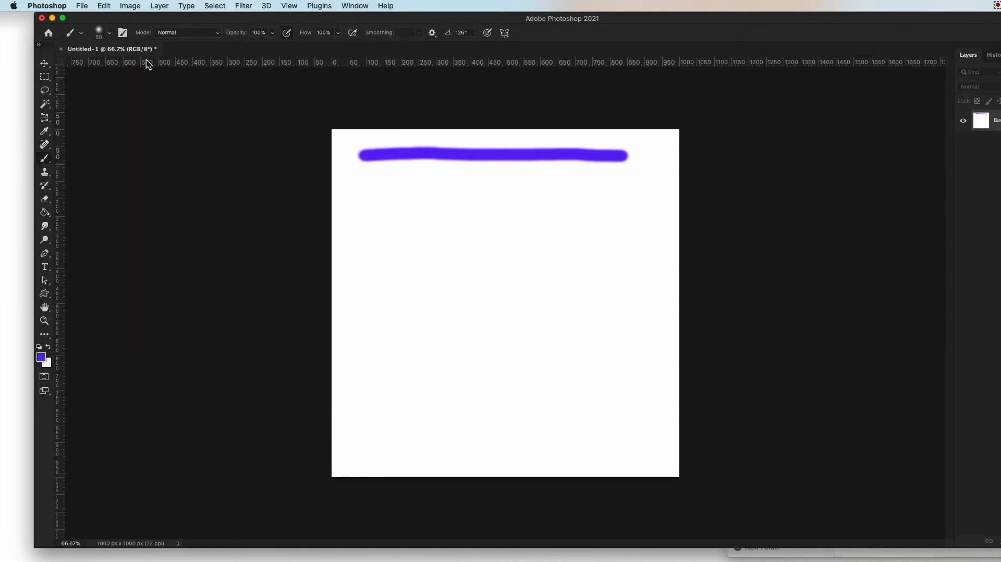
{"action": "left_click_drag", "start_coordinate": [364, 184], "coordinate": [634, 193]}
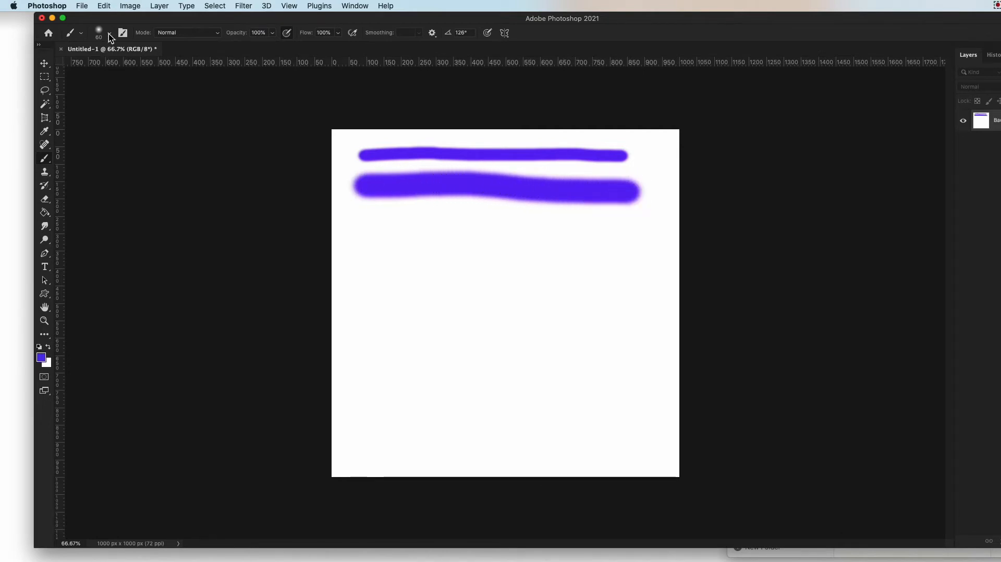
Set the brush size to 90 px and paint a third horizontal stroke about 870 px long below the second one
{"action": "left_click", "coordinate": [110, 35]}
{"action": "left_click_drag", "start_coordinate": [113, 67], "coordinate": [124, 69]}
{"action": "left_click", "coordinate": [132, 51]}
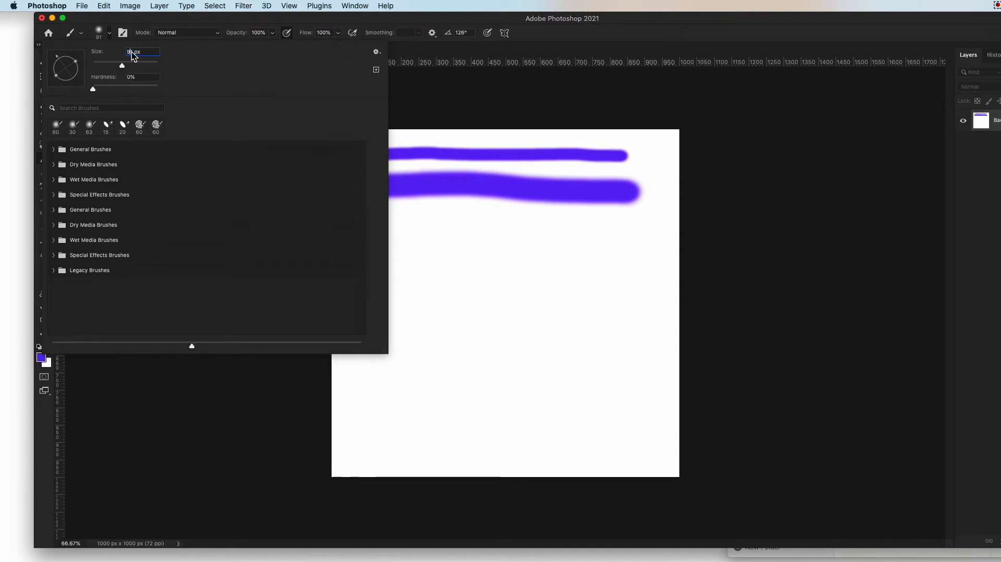
{"action": "type", "text": "0"}
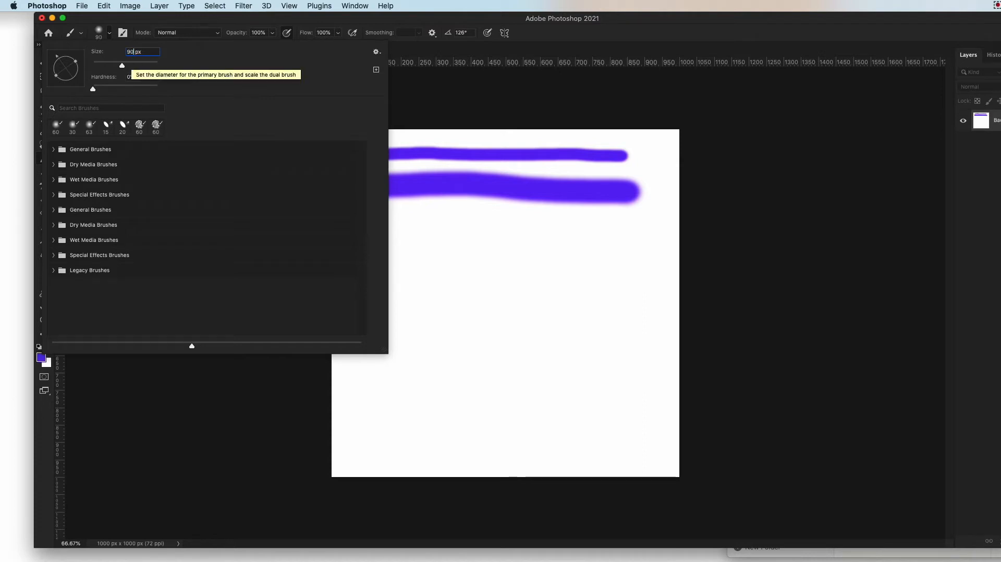
{"action": "key", "text": "Return"}
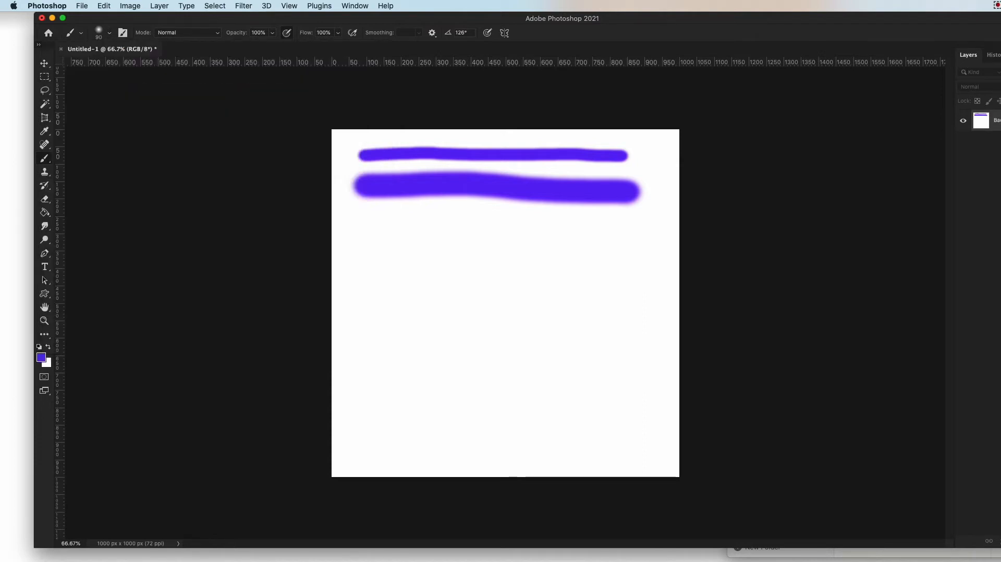
{"action": "left_click_drag", "start_coordinate": [362, 227], "coordinate": [639, 232]}
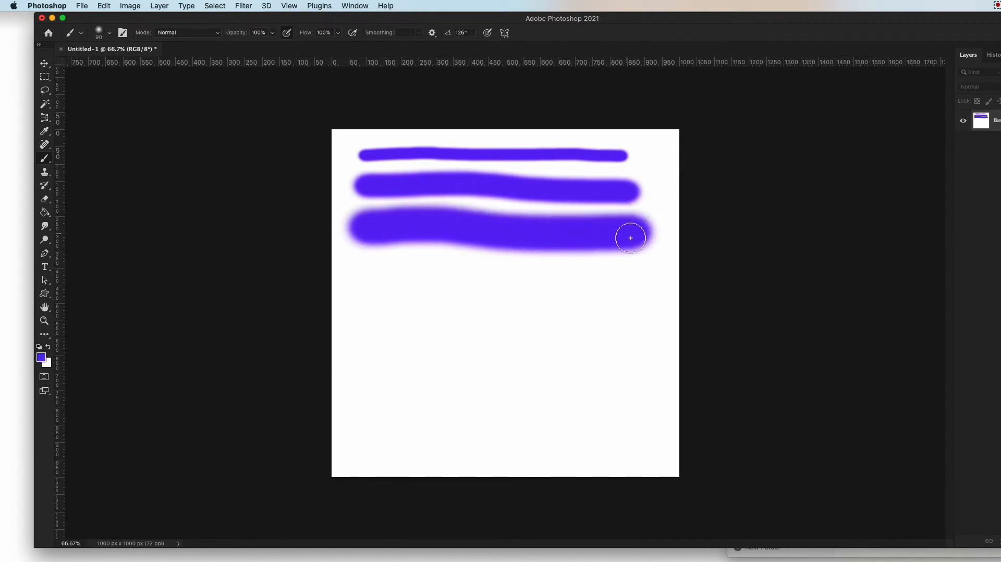
Set the brush size to 40 px
{"action": "left_click", "coordinate": [110, 33]}
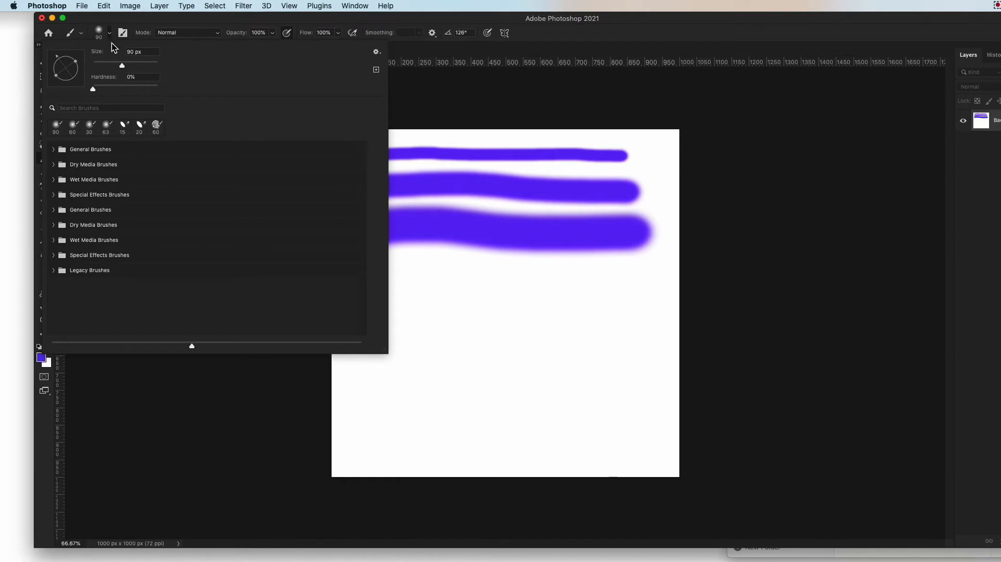
{"action": "left_click_drag", "start_coordinate": [122, 66], "coordinate": [108, 66]}
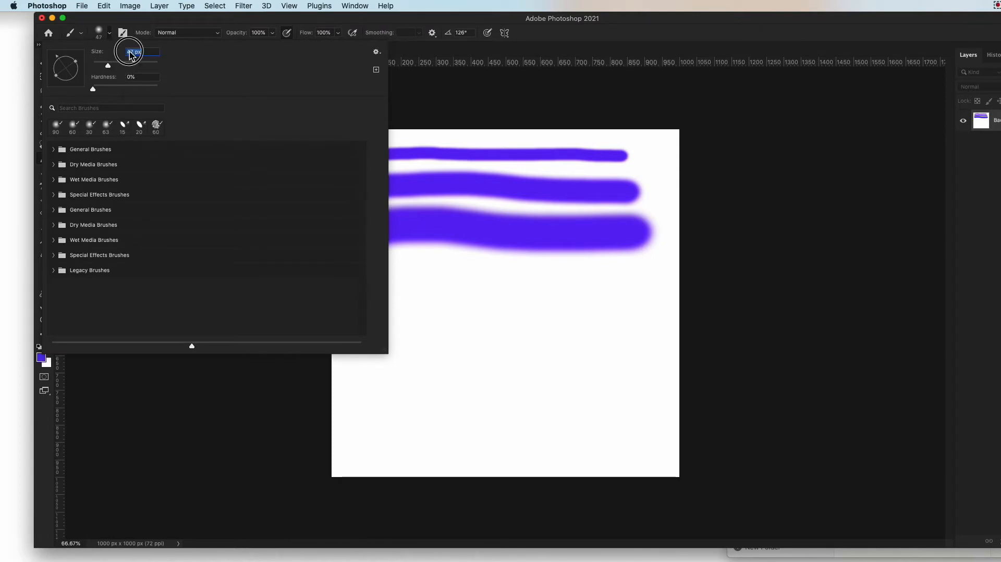
{"action": "double_click", "coordinate": [132, 55]}
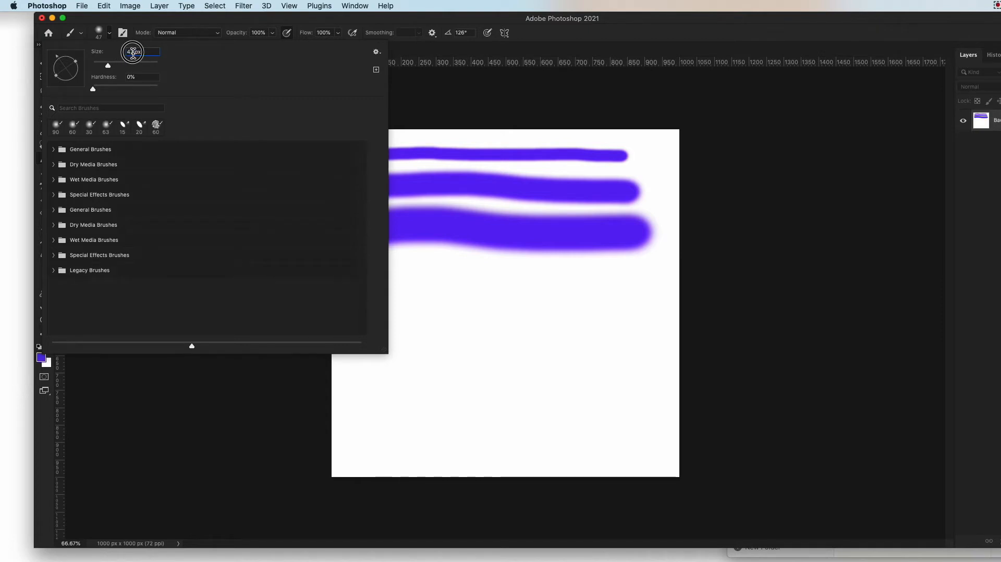
{"action": "type", "text": "40"}
{"action": "key", "text": "Return"}
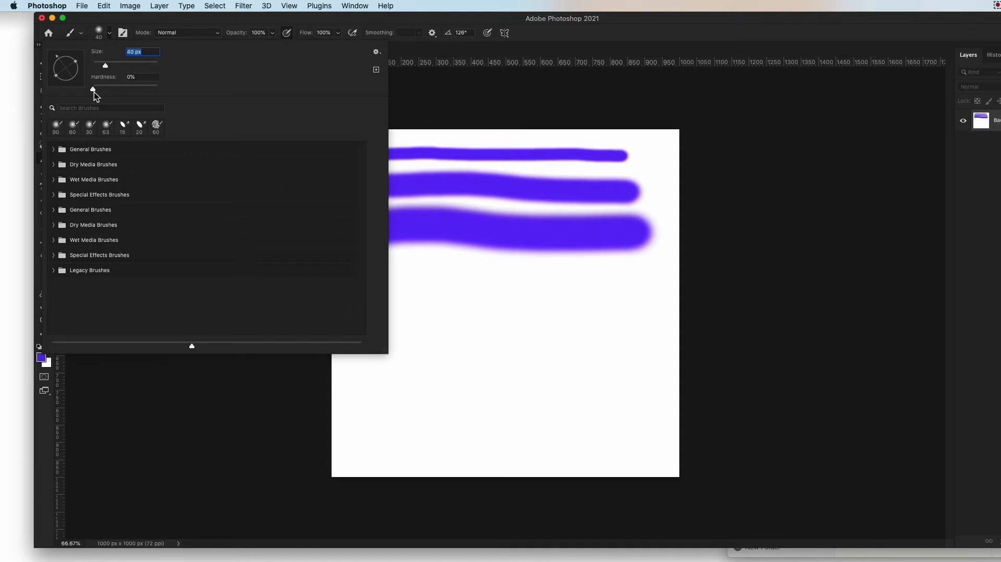
Set the brush hardness to 100% and paint a straight horizontal stroke about 840 px long below the three soft strokes
{"action": "left_click_drag", "start_coordinate": [94, 92], "coordinate": [182, 98]}
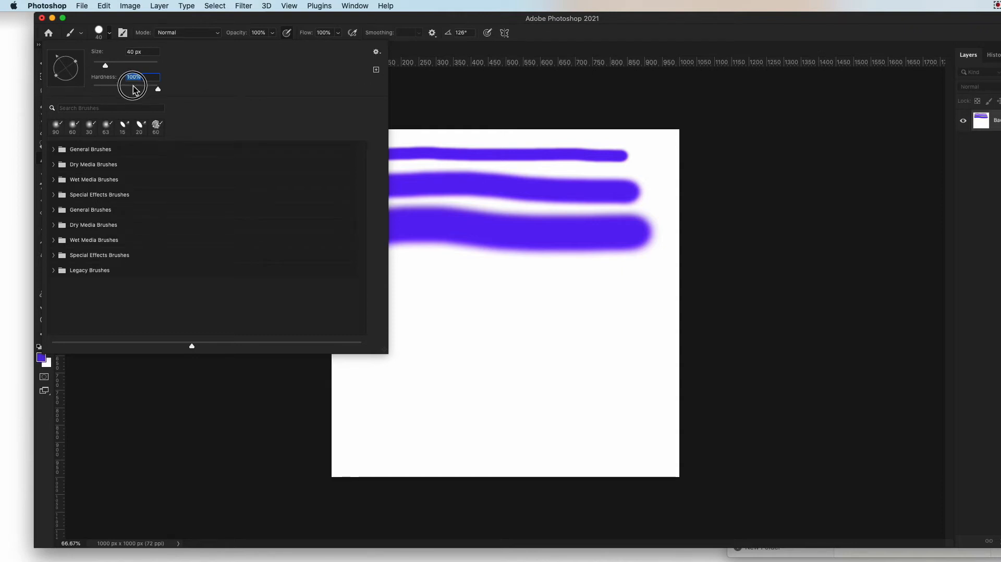
{"action": "left_click", "coordinate": [425, 107]}
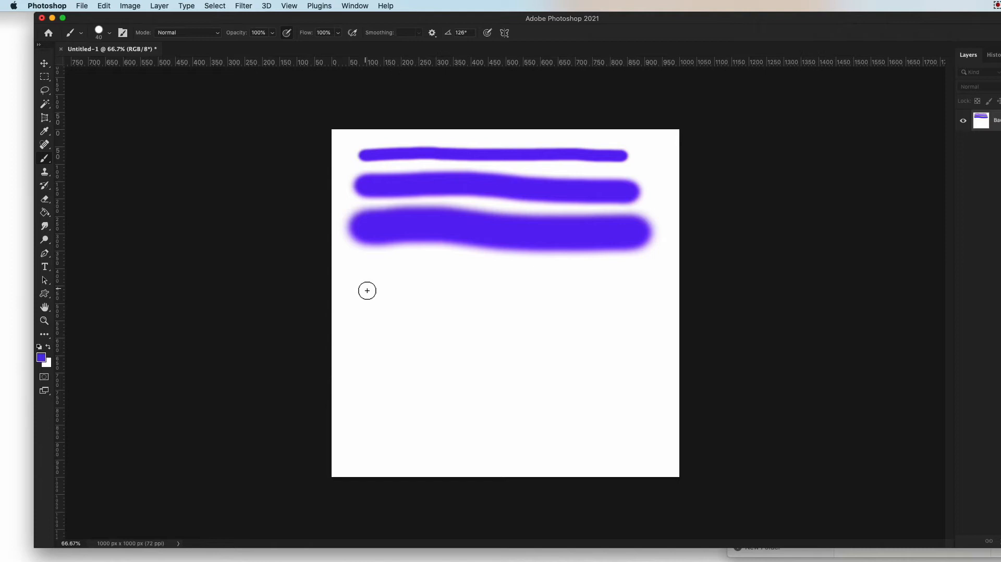
{"action": "left_click_drag", "start_coordinate": [364, 283], "coordinate": [382, 286]}
{"action": "key", "text": "super+z"}
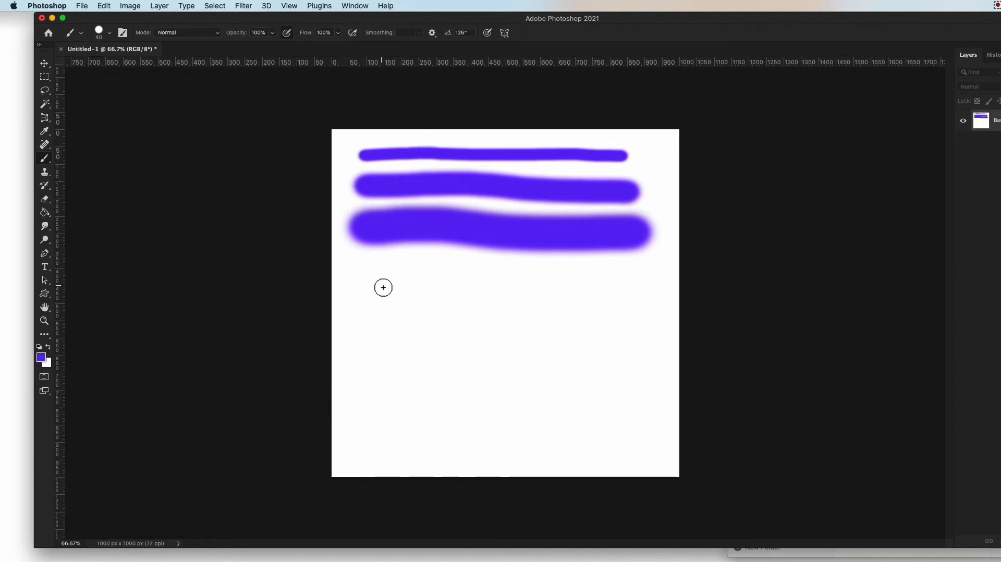
{"action": "left_click_drag", "start_coordinate": [360, 285], "coordinate": [642, 280]}
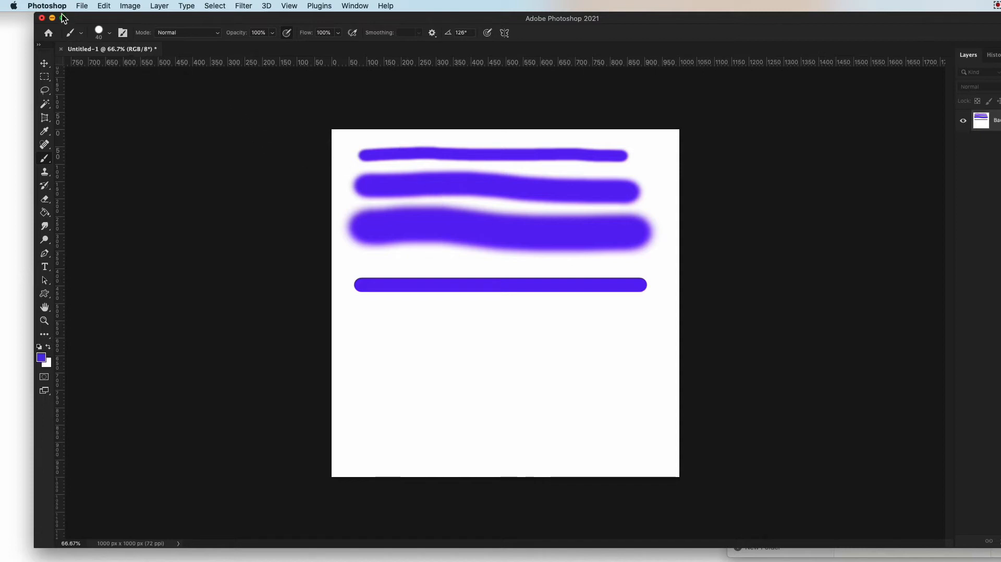
Set the brush hardness to 0% and paint a straight horizontal stroke about 830 px long below the hard-edged one
{"action": "left_click", "coordinate": [110, 34]}
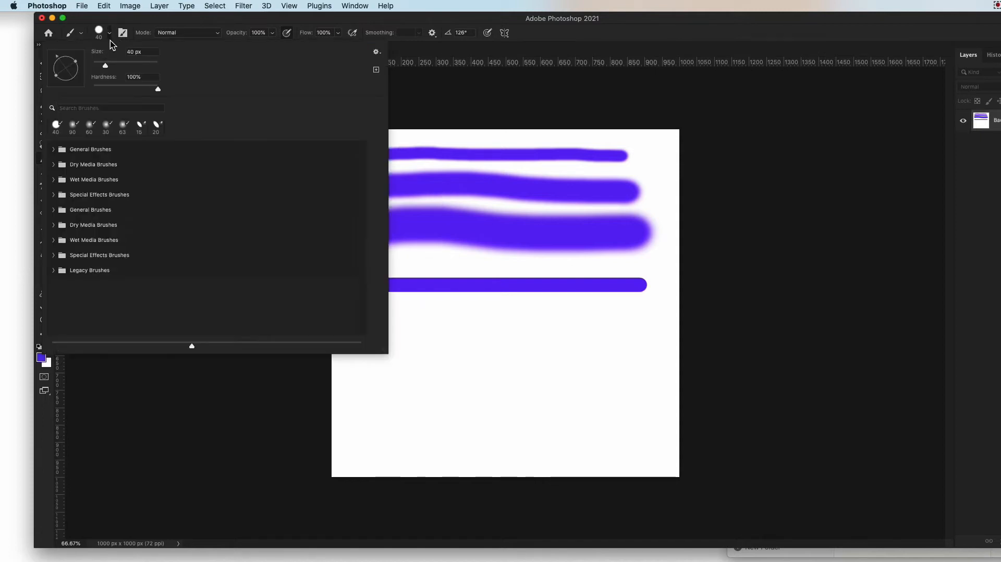
{"action": "left_click_drag", "start_coordinate": [157, 89], "coordinate": [93, 90]}
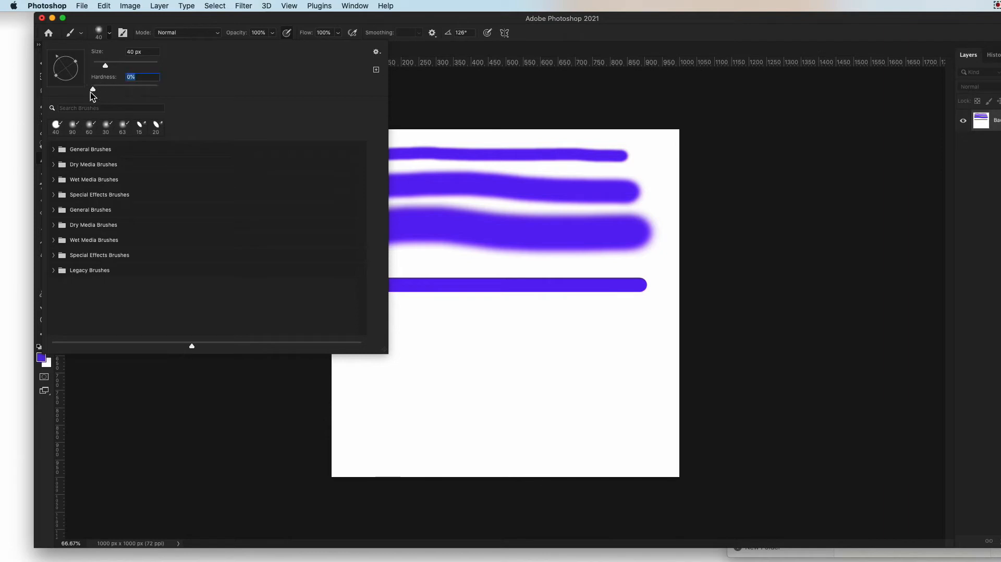
{"action": "left_click", "coordinate": [523, 82]}
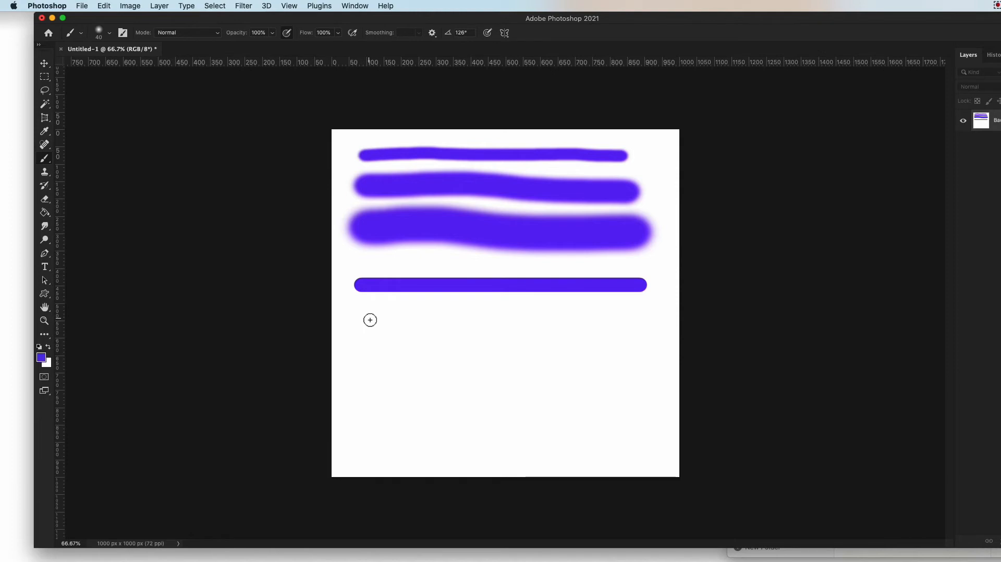
{"action": "left_click", "coordinate": [362, 320], "text": "shift"}
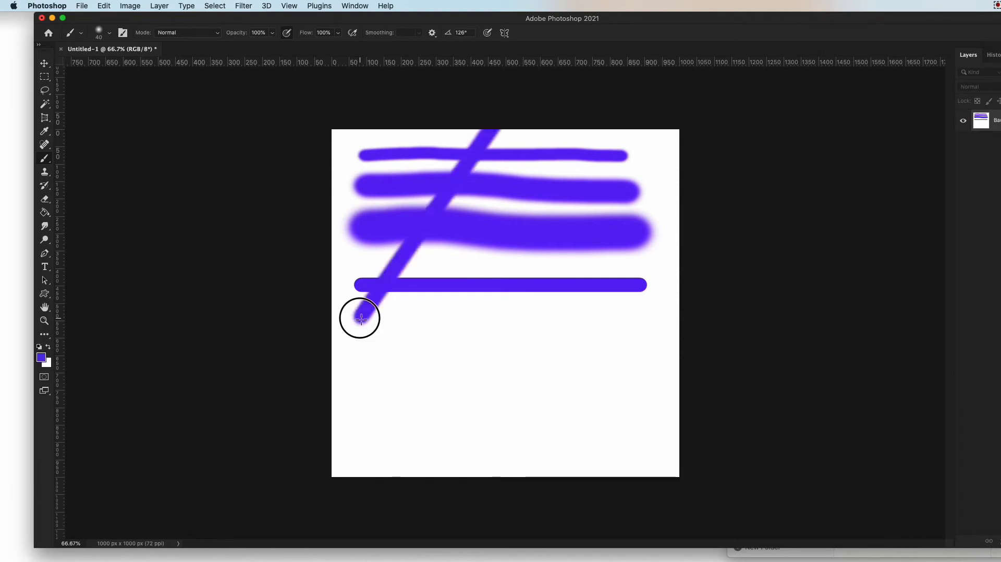
{"action": "key", "text": "super+z"}
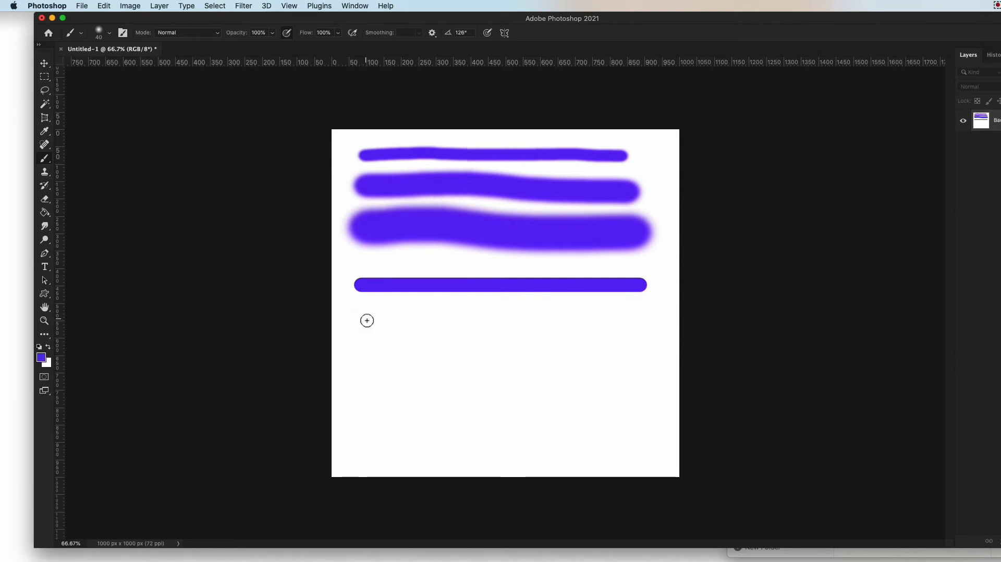
{"action": "left_click_drag", "start_coordinate": [367, 320], "coordinate": [644, 316]}
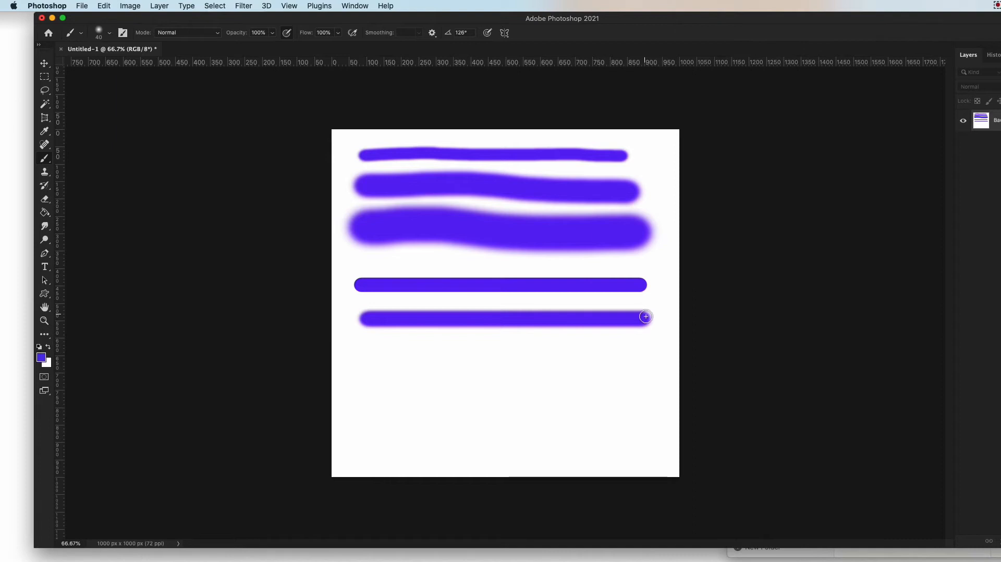
Set the brush hardness to 50% and paint a straight horizontal stroke about 860 px long below the previous one
{"action": "left_click", "coordinate": [110, 33]}
{"action": "left_click", "coordinate": [108, 90]}
{"action": "left_click_drag", "start_coordinate": [111, 94], "coordinate": [127, 96]}
{"action": "left_click", "coordinate": [514, 89]}
{"action": "left_click_drag", "start_coordinate": [365, 352], "coordinate": [652, 343]}
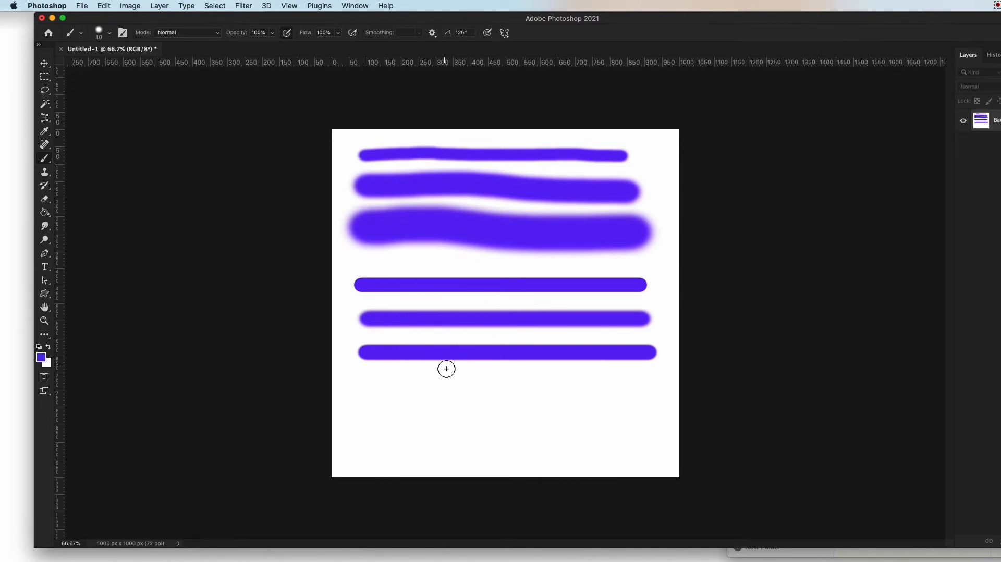
Flatten the round brush tip into an ellipse and rotate it to an angle of 127°
{"action": "left_click", "coordinate": [111, 34]}
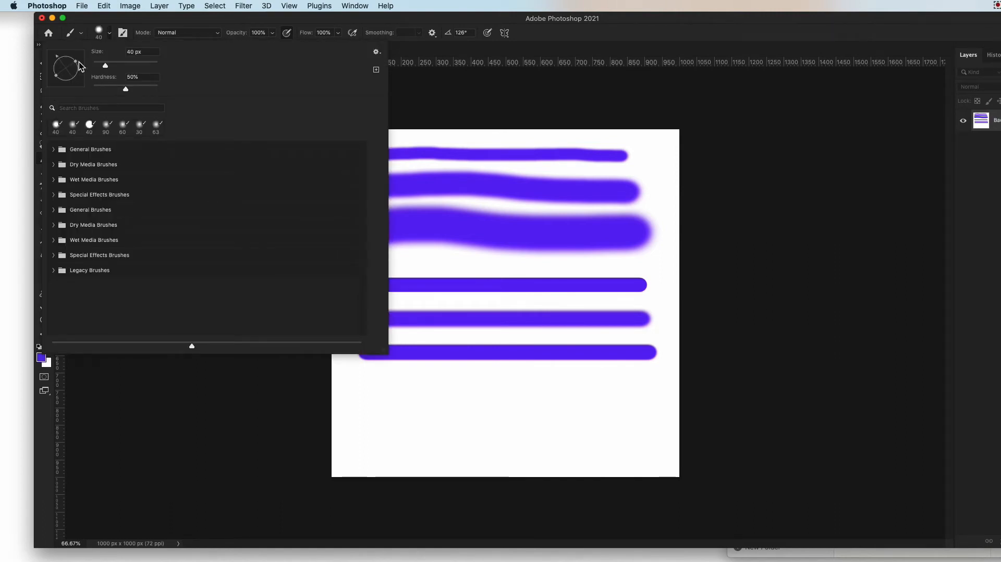
{"action": "mouse_move", "coordinate": [69, 59]}
{"action": "left_mouse_down"}
{"action": "mouse_move", "coordinate": [89, 73]}
{"action": "mouse_move", "coordinate": [68, 86]}
{"action": "mouse_move", "coordinate": [54, 60]}
{"action": "mouse_move", "coordinate": [67, 78]}
{"action": "left_mouse_up"}
{"action": "left_click_drag", "start_coordinate": [72, 78], "coordinate": [70, 72]}
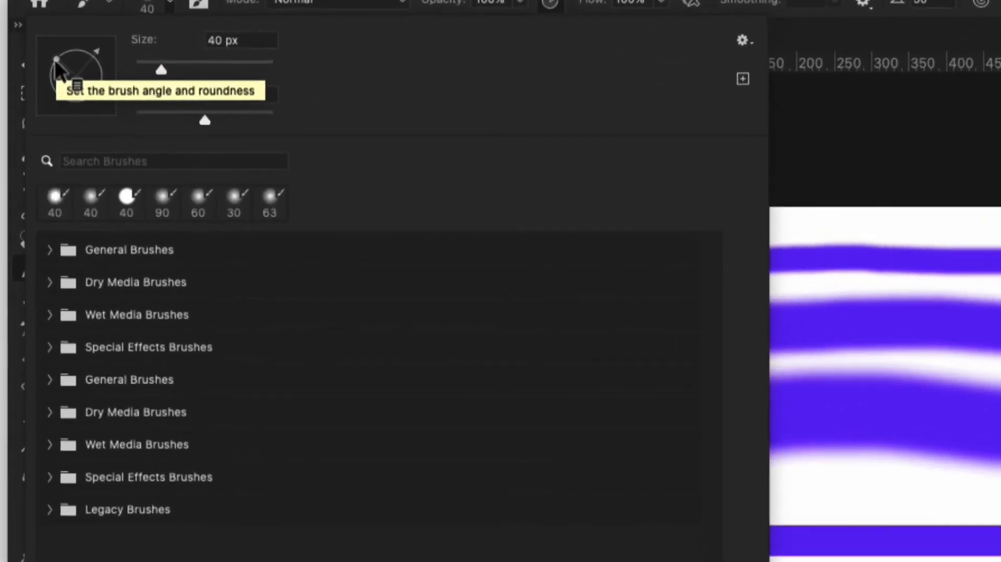
{"action": "mouse_move", "coordinate": [55, 60]}
{"action": "left_mouse_down"}
{"action": "mouse_move", "coordinate": [60, 80]}
{"action": "mouse_move", "coordinate": [48, 72]}
{"action": "mouse_move", "coordinate": [83, 51]}
{"action": "mouse_move", "coordinate": [63, 41]}
{"action": "mouse_move", "coordinate": [53, 71]}
{"action": "mouse_move", "coordinate": [73, 55]}
{"action": "mouse_move", "coordinate": [104, 89]}
{"action": "mouse_move", "coordinate": [53, 100]}
{"action": "mouse_move", "coordinate": [62, 52]}
{"action": "mouse_move", "coordinate": [78, 53]}
{"action": "mouse_move", "coordinate": [60, 42]}
{"action": "left_mouse_up"}
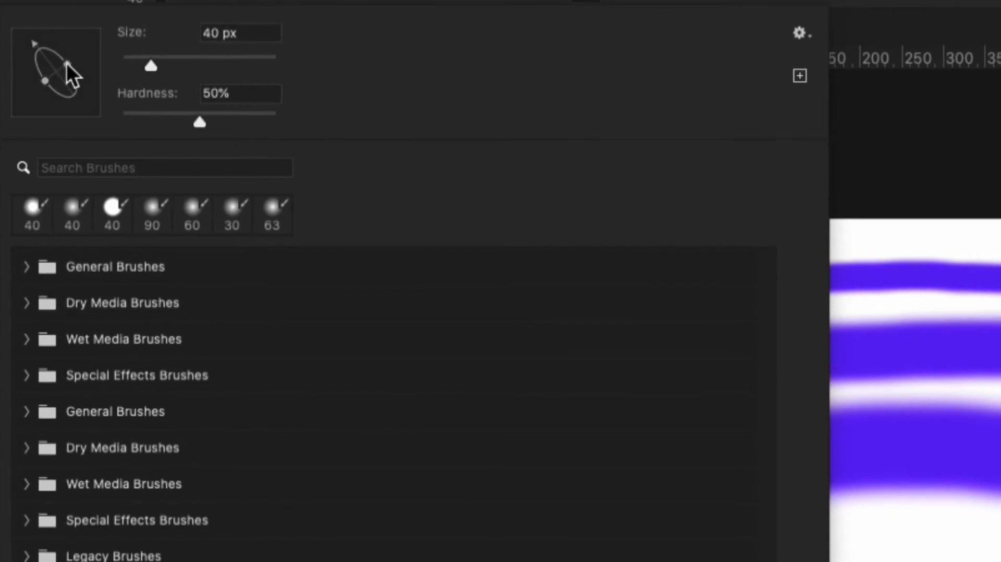
{"action": "left_click_drag", "start_coordinate": [67, 64], "coordinate": [70, 64]}
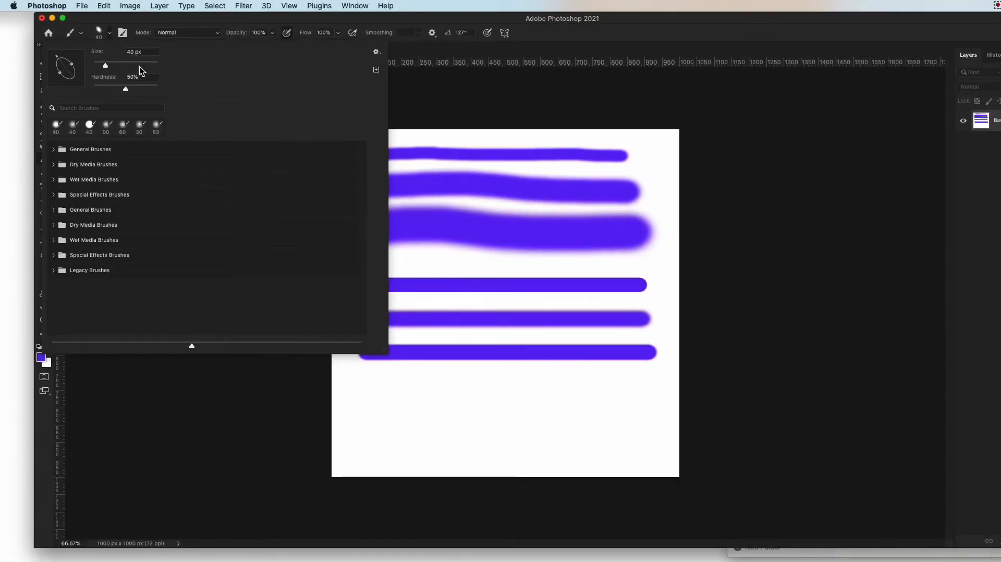
Set the brush size to 55 px and paint a straight horizontal stroke about 815 px long with the elliptical tip
{"action": "left_click_drag", "start_coordinate": [105, 65], "coordinate": [113, 69]}
{"action": "left_click", "coordinate": [467, 107]}
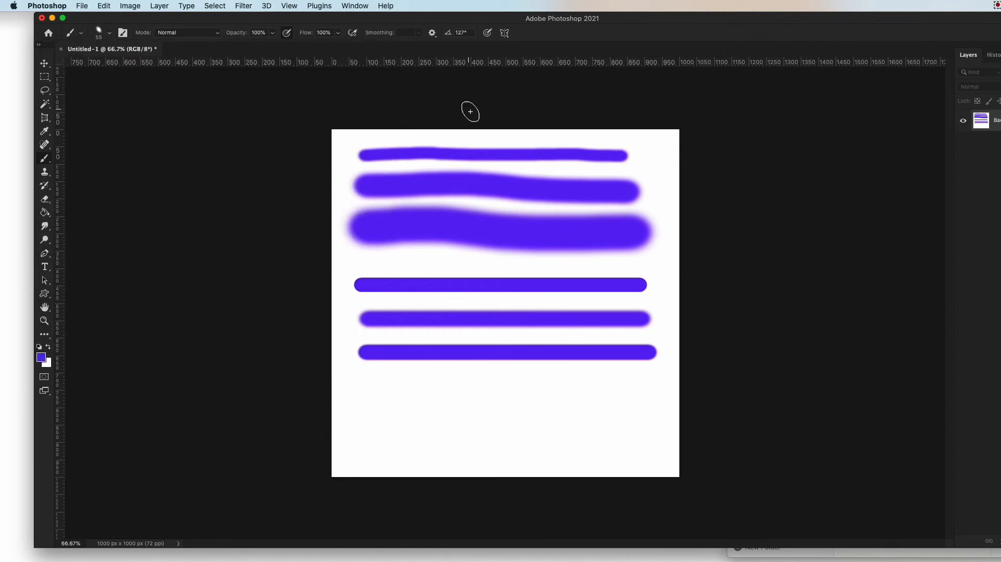
{"action": "left_click", "coordinate": [371, 395]}
{"action": "left_click_drag", "start_coordinate": [371, 395], "coordinate": [643, 379]}
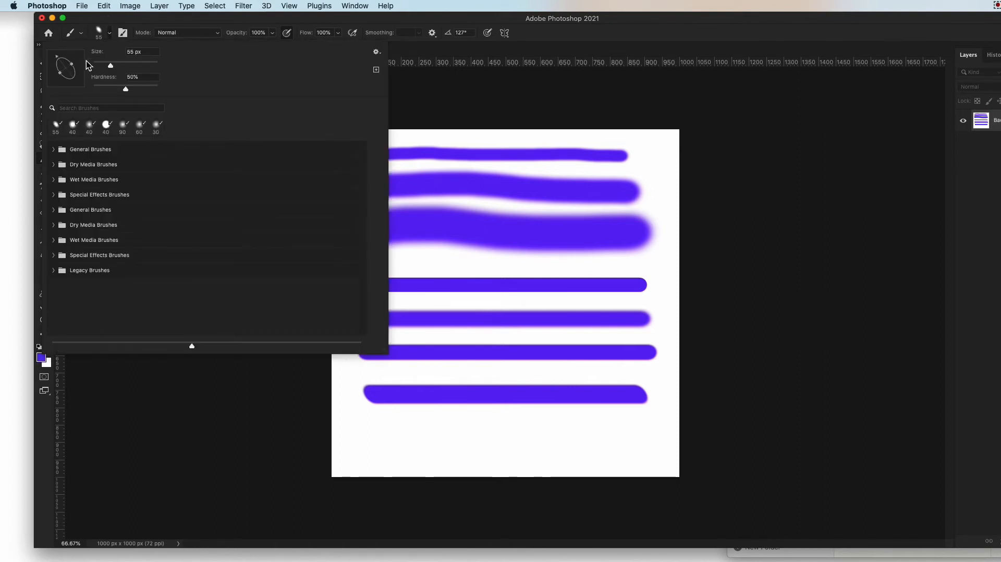
Try rotating the elliptical brush tip to different angles, including 50°, 43°, 32° and 66°
{"action": "left_click_drag", "start_coordinate": [57, 56], "coordinate": [74, 67]}
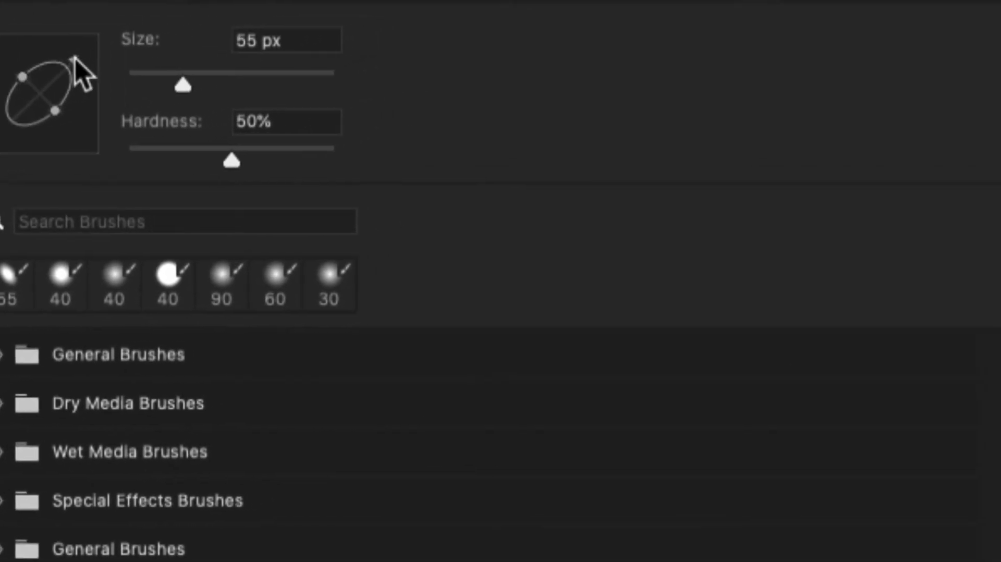
{"action": "mouse_move", "coordinate": [78, 73]}
{"action": "left_mouse_down"}
{"action": "mouse_move", "coordinate": [73, 48]}
{"action": "mouse_move", "coordinate": [28, 15]}
{"action": "mouse_move", "coordinate": [2, 52]}
{"action": "mouse_move", "coordinate": [2, 74]}
{"action": "mouse_move", "coordinate": [56, 10]}
{"action": "mouse_move", "coordinate": [119, 4]}
{"action": "left_mouse_up"}
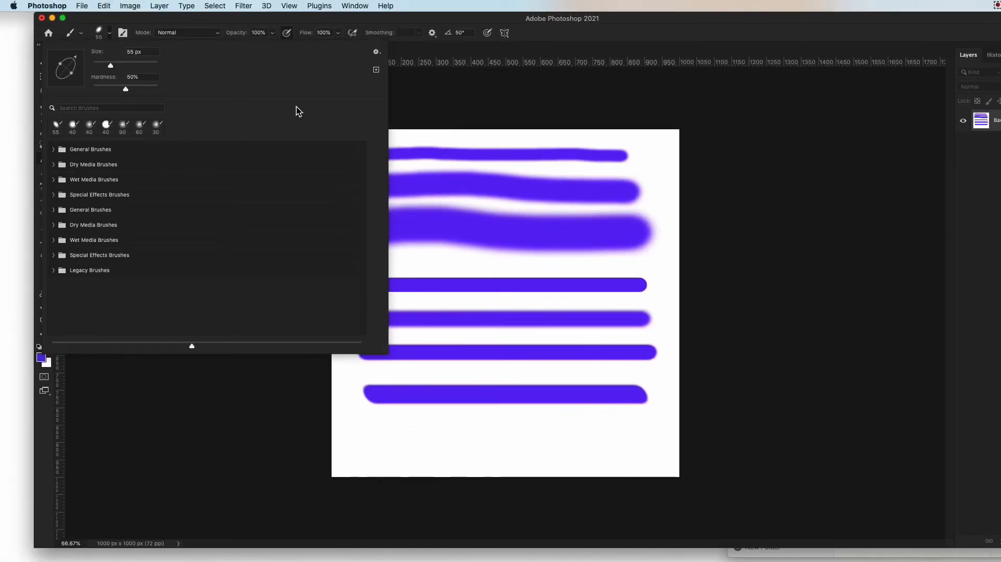
{"action": "left_click_drag", "start_coordinate": [77, 62], "coordinate": [79, 61]}
{"action": "left_click_drag", "start_coordinate": [452, 40], "coordinate": [451, 40]}
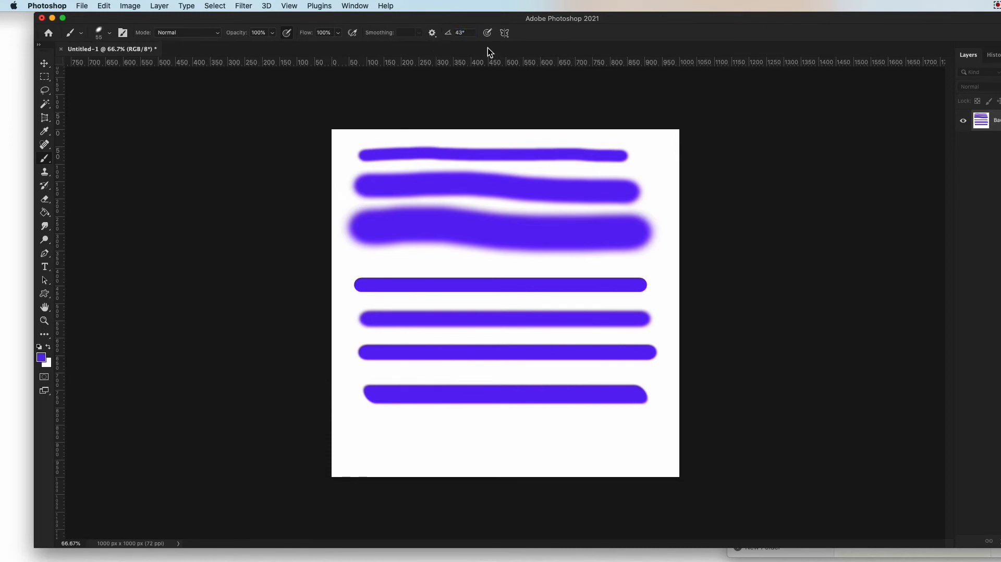
{"action": "left_click_drag", "start_coordinate": [451, 38], "coordinate": [448, 39]}
{"action": "left_click", "coordinate": [110, 34]}
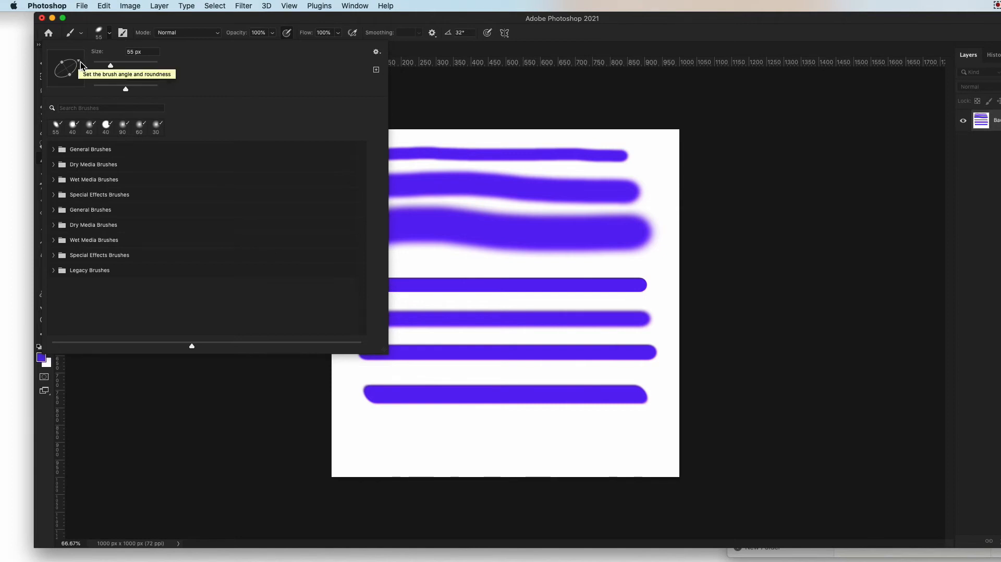
{"action": "left_click_drag", "start_coordinate": [81, 65], "coordinate": [72, 54]}
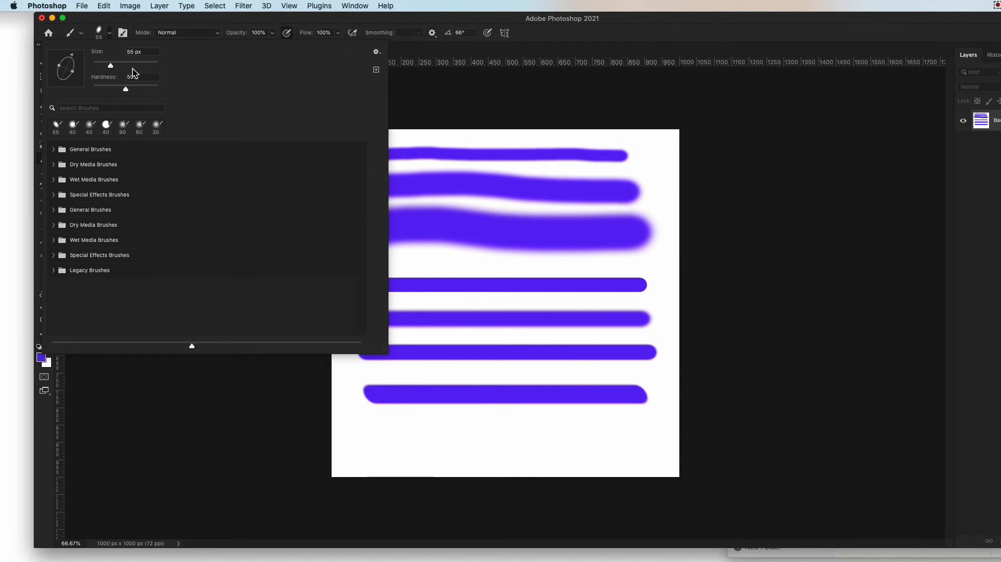
{"action": "left_click_drag", "start_coordinate": [74, 59], "coordinate": [77, 61]}
Set the brush angle to 45° and paint a straight horizontal stroke about 900 px long near the canvas's lower edge
{"action": "left_click", "coordinate": [463, 33]}
{"action": "type", "text": "45"}
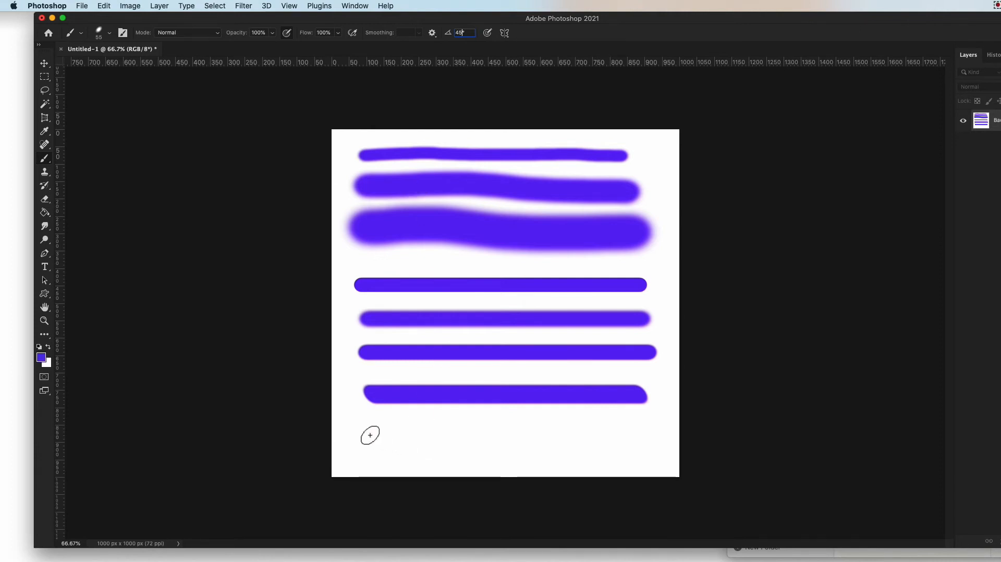
{"action": "left_click_drag", "start_coordinate": [370, 436], "coordinate": [664, 433]}
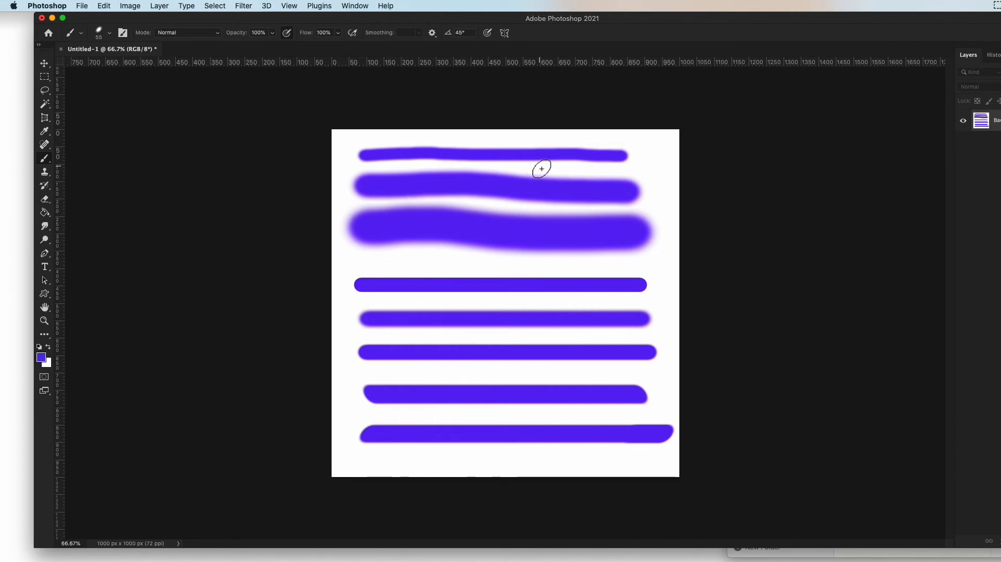
Extend the canvas height to 2000 pixels, anchored at the top center so the new space is added below the strokes
{"action": "left_click", "coordinate": [131, 6]}
{"action": "left_click", "coordinate": [132, 8]}
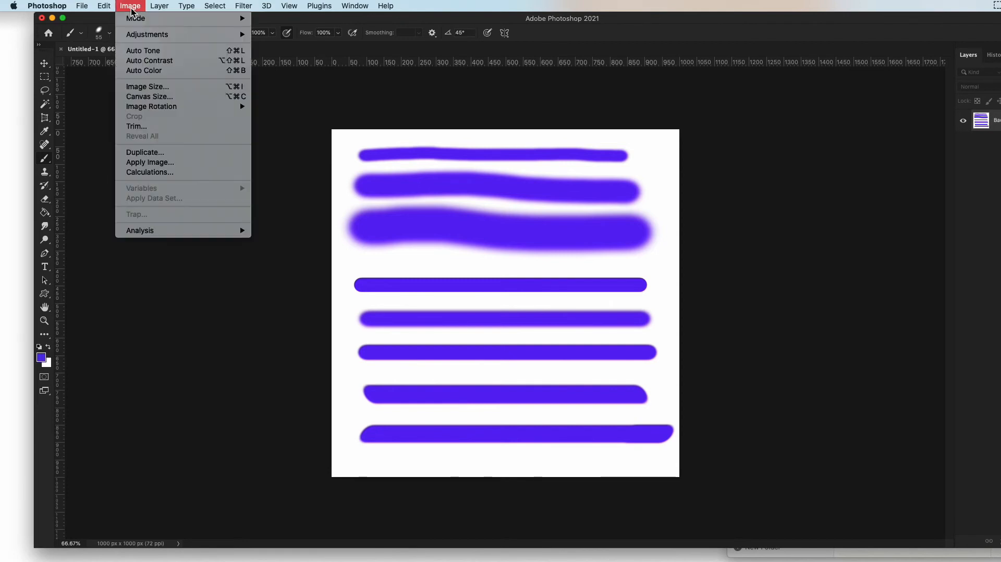
{"action": "left_click", "coordinate": [158, 97]}
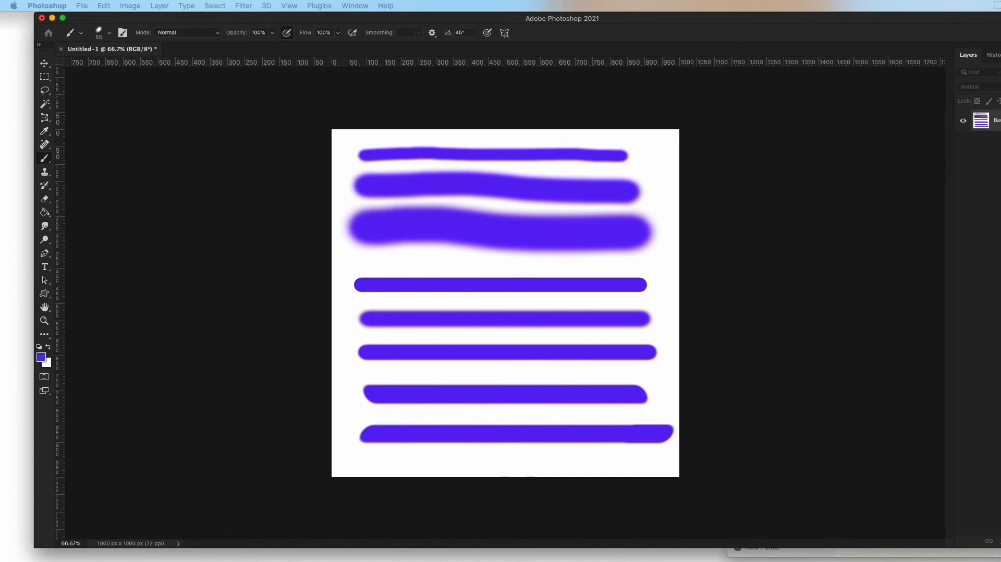
{"action": "left_click_drag", "start_coordinate": [1000, 76], "coordinate": [446, 157]}
{"action": "left_click", "coordinate": [470, 271]}
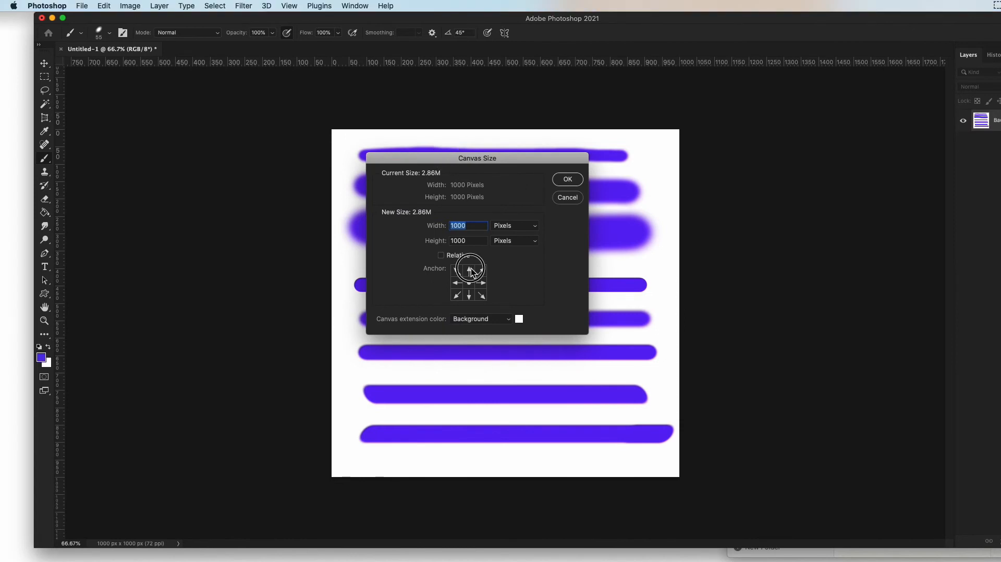
{"action": "left_click", "coordinate": [470, 282]}
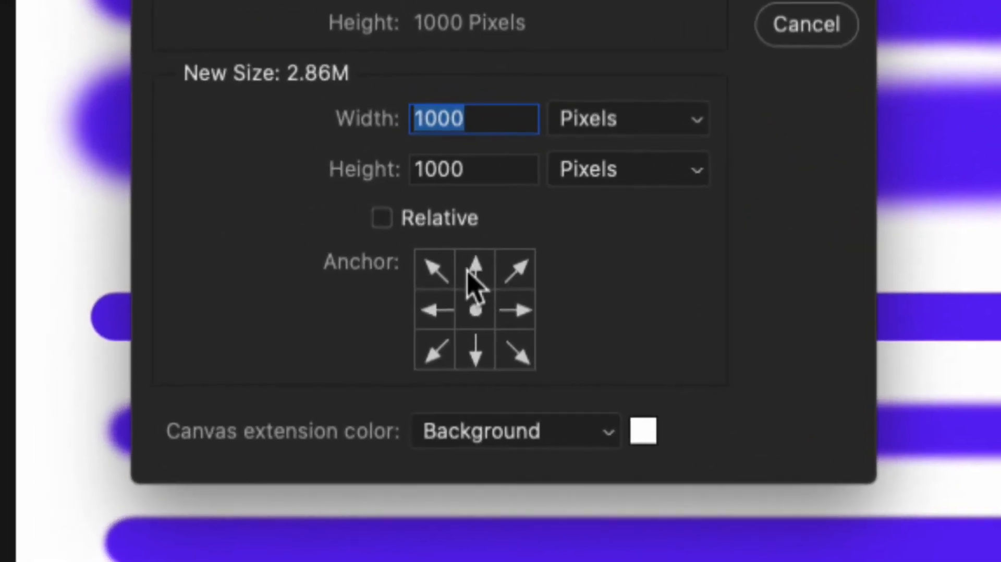
{"action": "left_click", "coordinate": [476, 269]}
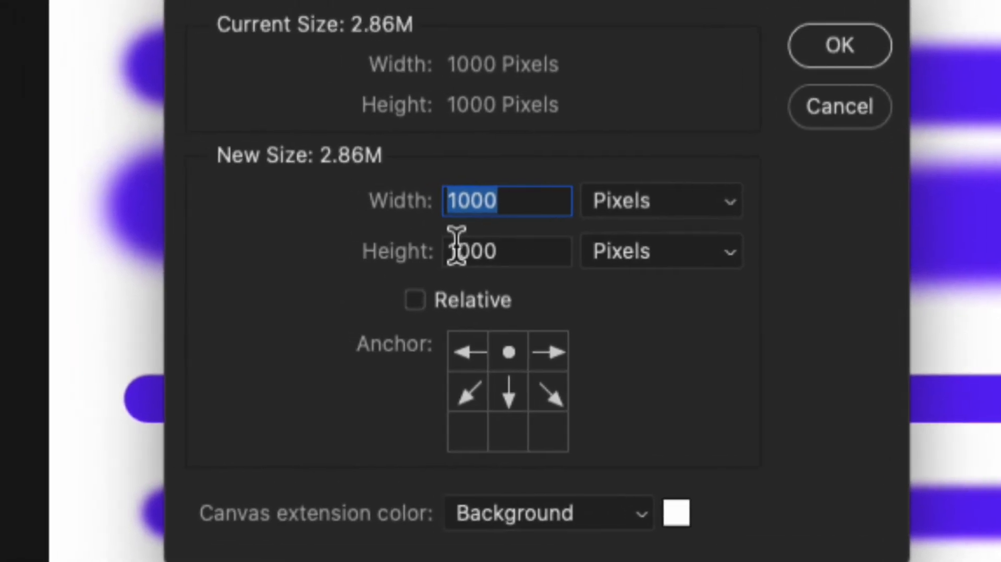
{"action": "left_click", "coordinate": [457, 250]}
{"action": "double_click", "coordinate": [457, 250]}
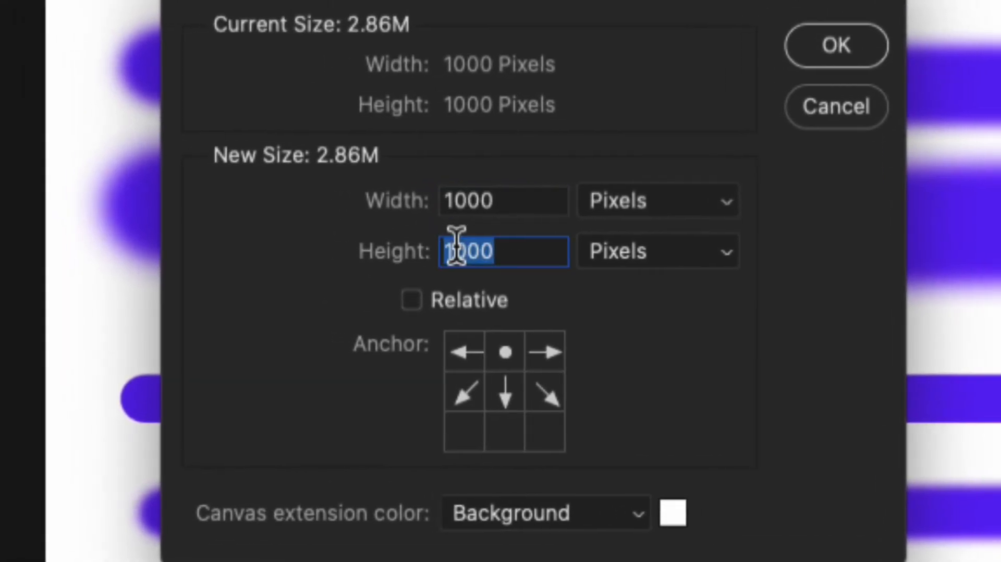
{"action": "type", "text": "2000"}
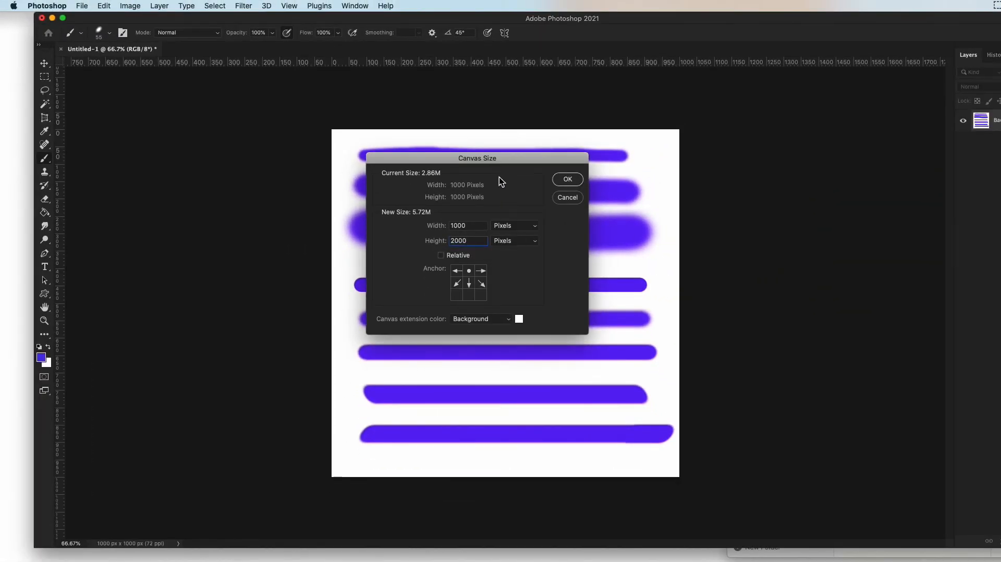
{"action": "left_click_drag", "start_coordinate": [496, 162], "coordinate": [837, 118]}
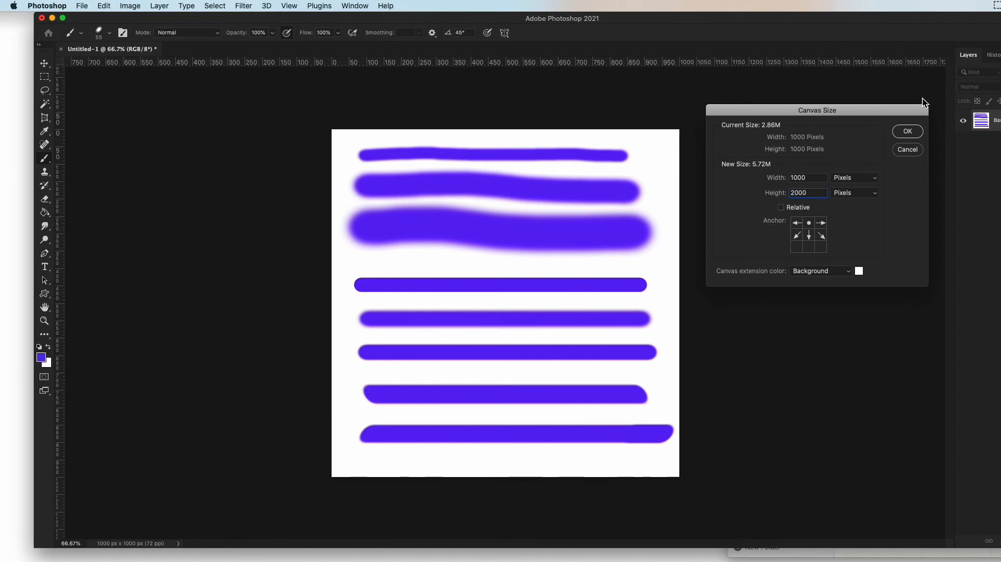
{"action": "left_click", "coordinate": [917, 137]}
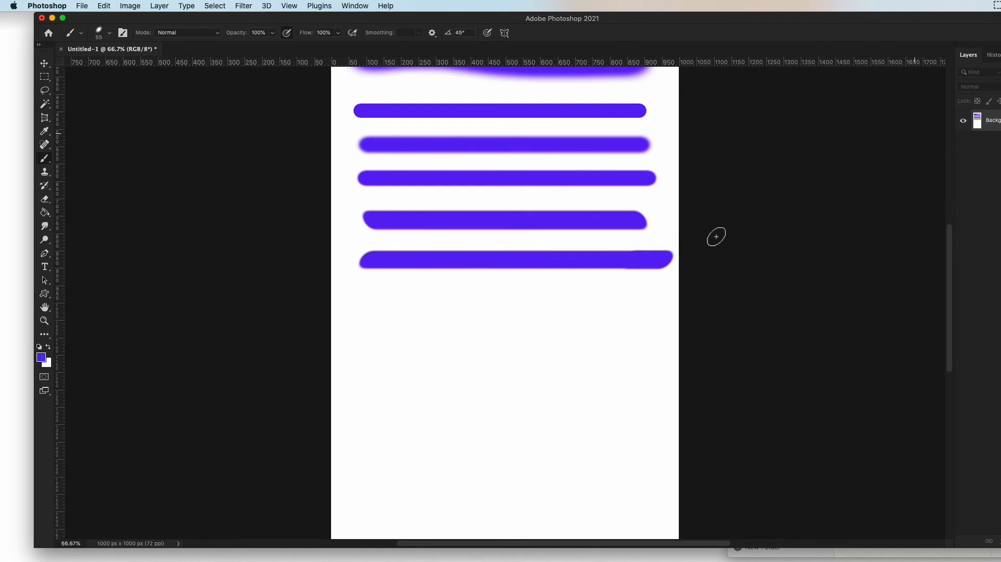
Narrow the application window so that the complete Layers panel fits on screen beside the enlarged canvas
{"action": "scroll", "coordinate": [718, 236], "scroll_direction": "up", "scroll_amount": 10}
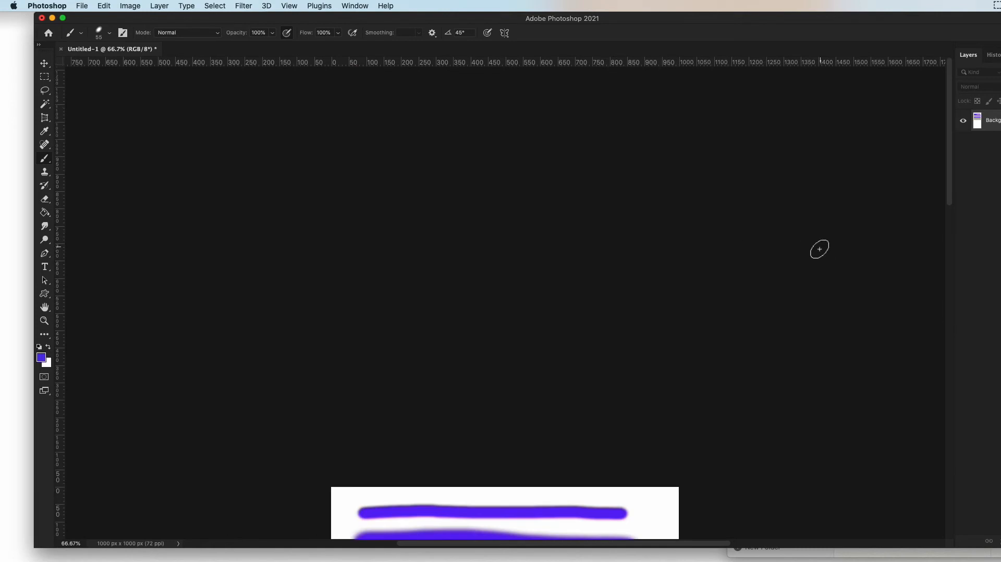
{"action": "scroll", "coordinate": [804, 253], "scroll_direction": "down", "scroll_amount": 10}
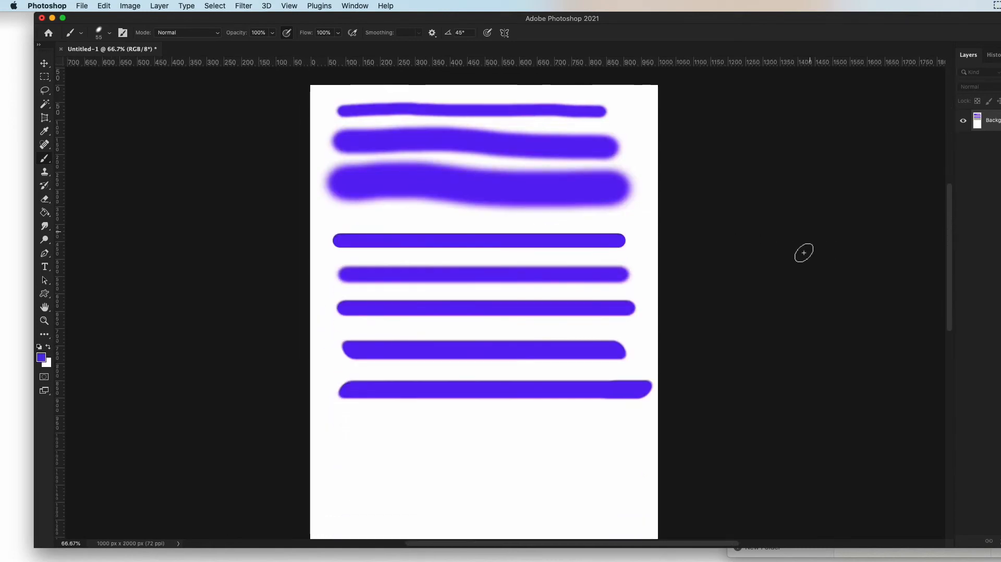
{"action": "scroll", "coordinate": [804, 253], "scroll_direction": "down", "scroll_amount": 3}
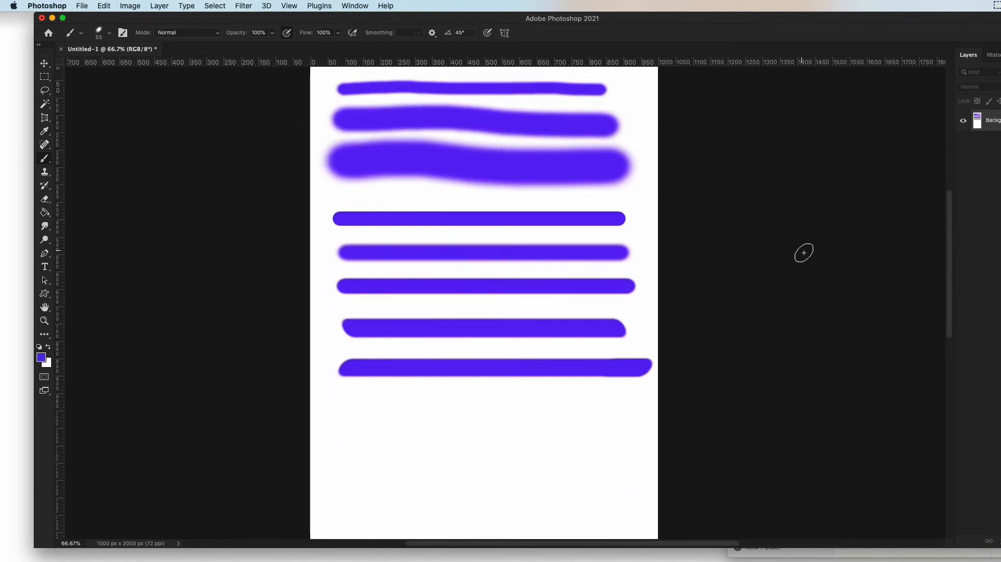
{"action": "scroll", "coordinate": [804, 253], "scroll_direction": "down", "scroll_amount": 14}
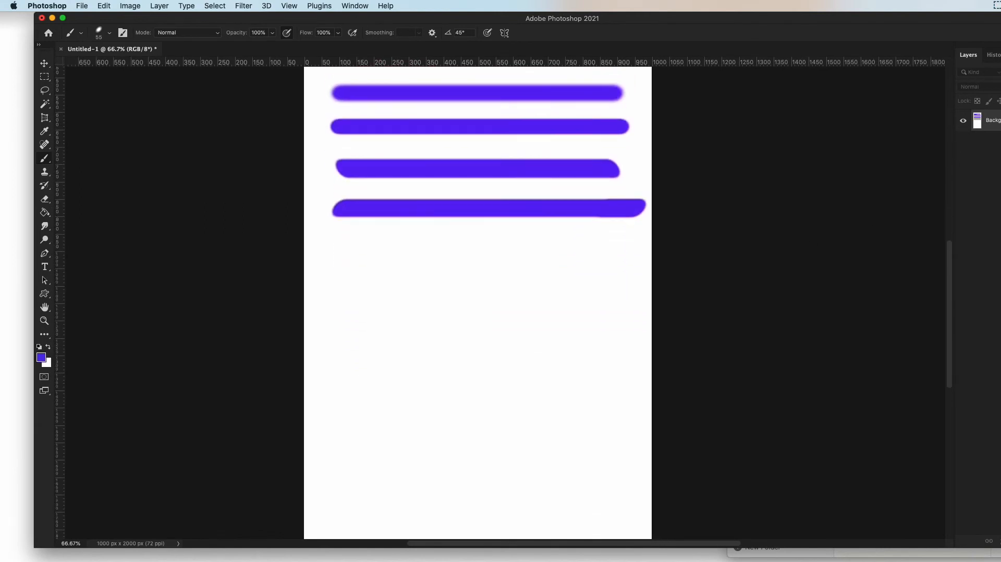
{"action": "left_click_drag", "start_coordinate": [1000, 16], "coordinate": [984, 18]}
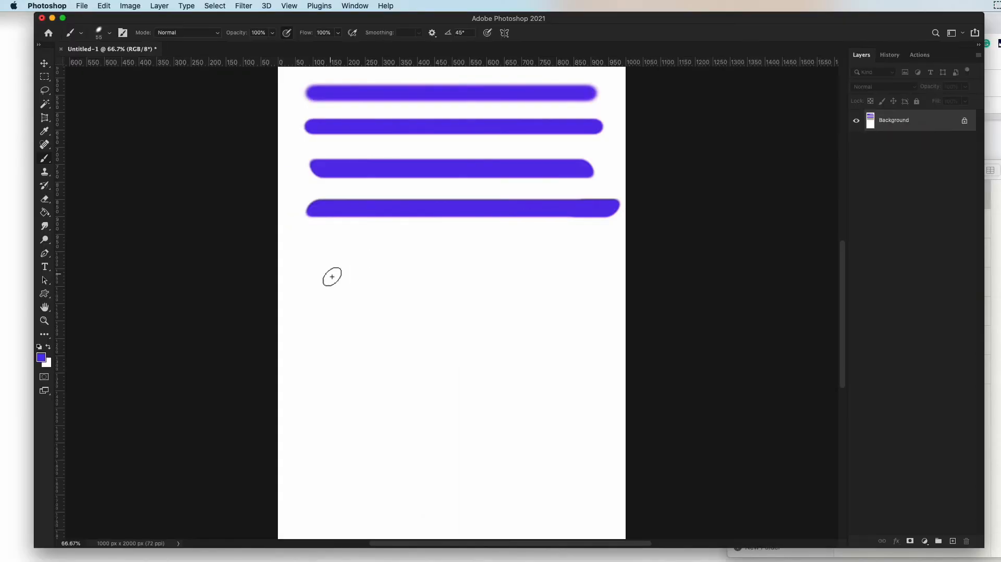
Change the foreground color to red ed0f43 and return to the Brush tool
{"action": "left_click", "coordinate": [41, 359]}
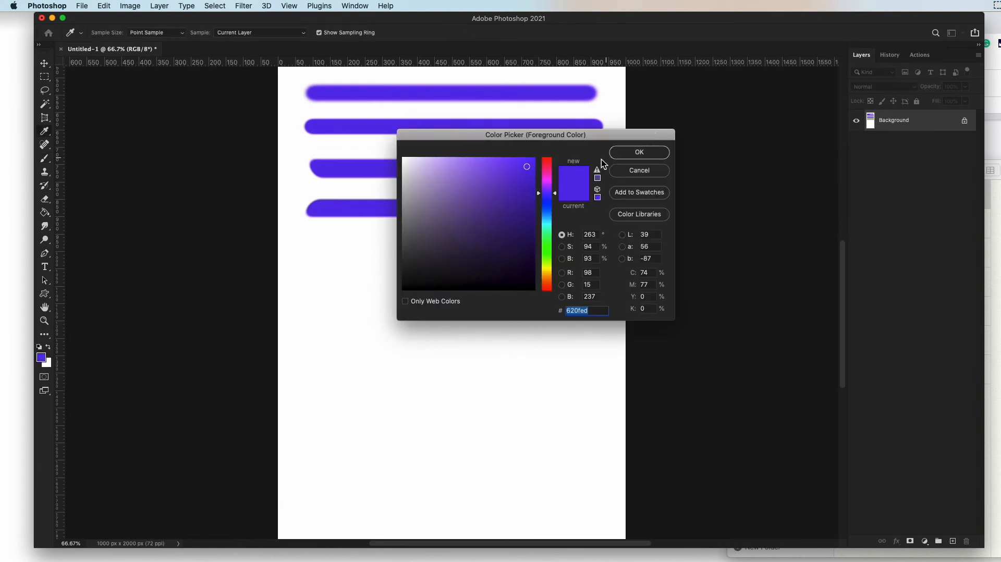
{"action": "left_click", "coordinate": [548, 163]}
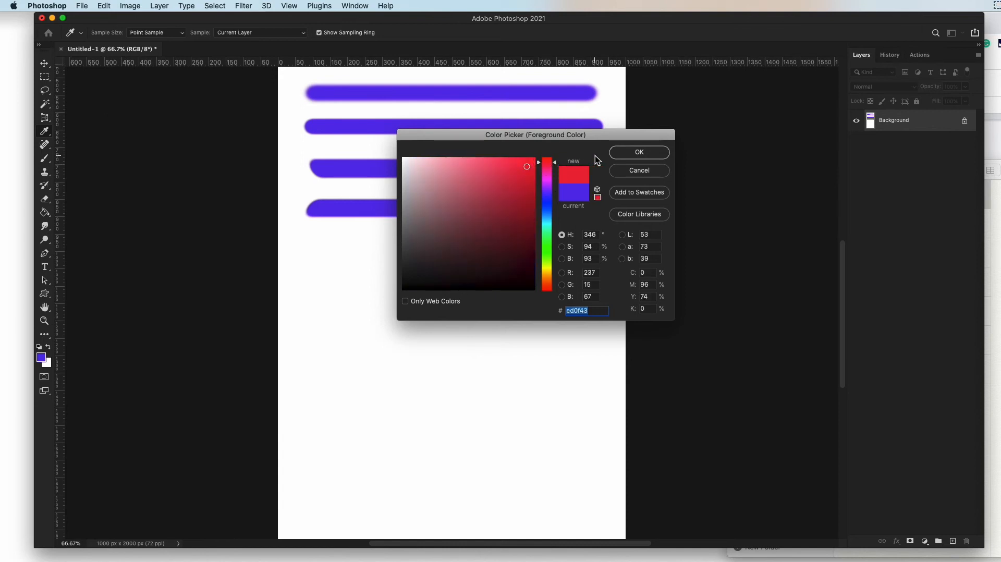
{"action": "left_click", "coordinate": [637, 152]}
{"action": "key", "text": "b"}
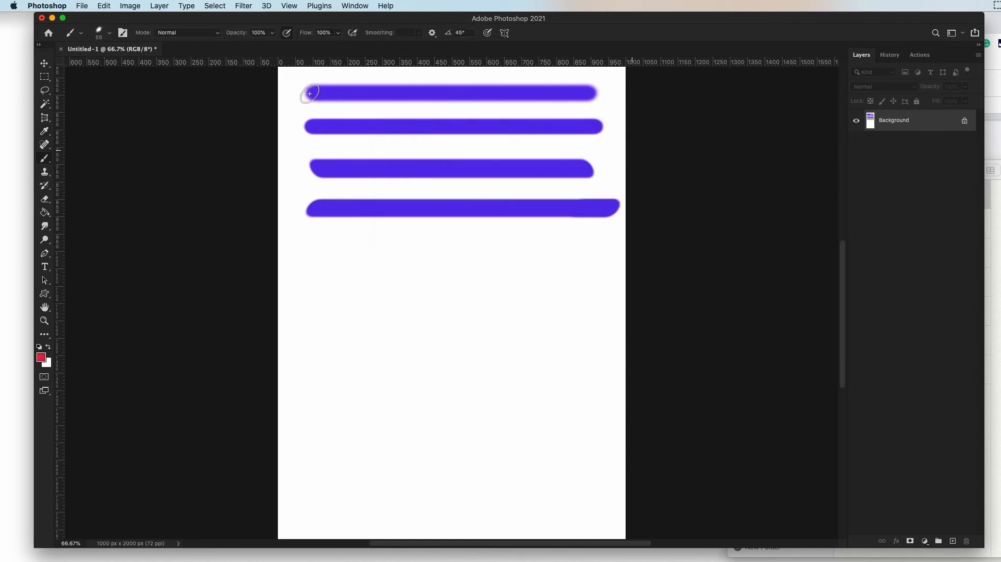
Try the Hard Round Pressure Size, Soft Round Pressure Opacity and neighbouring soft round presets from the General Brushes group
{"action": "left_click", "coordinate": [110, 33]}
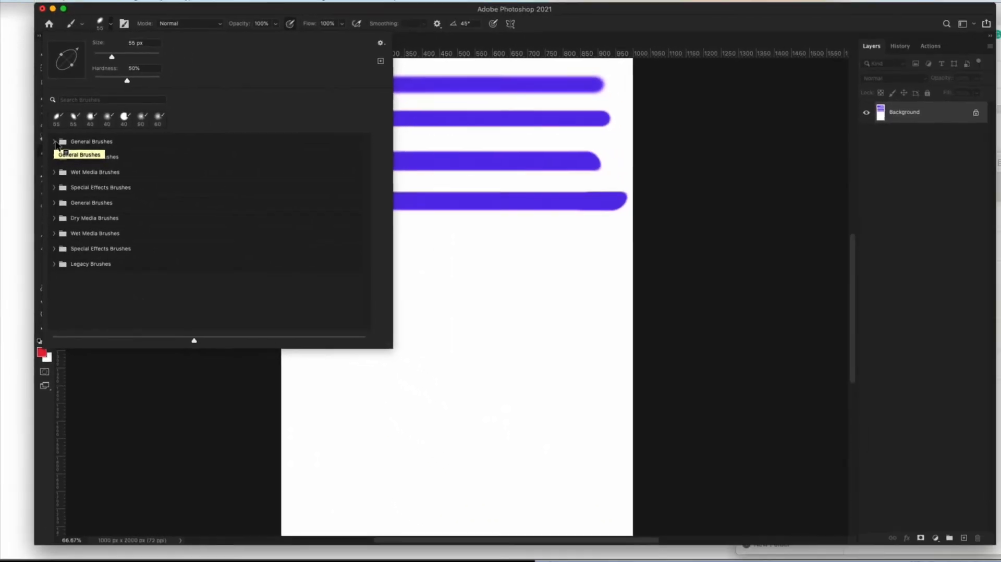
{"action": "left_click", "coordinate": [54, 149]}
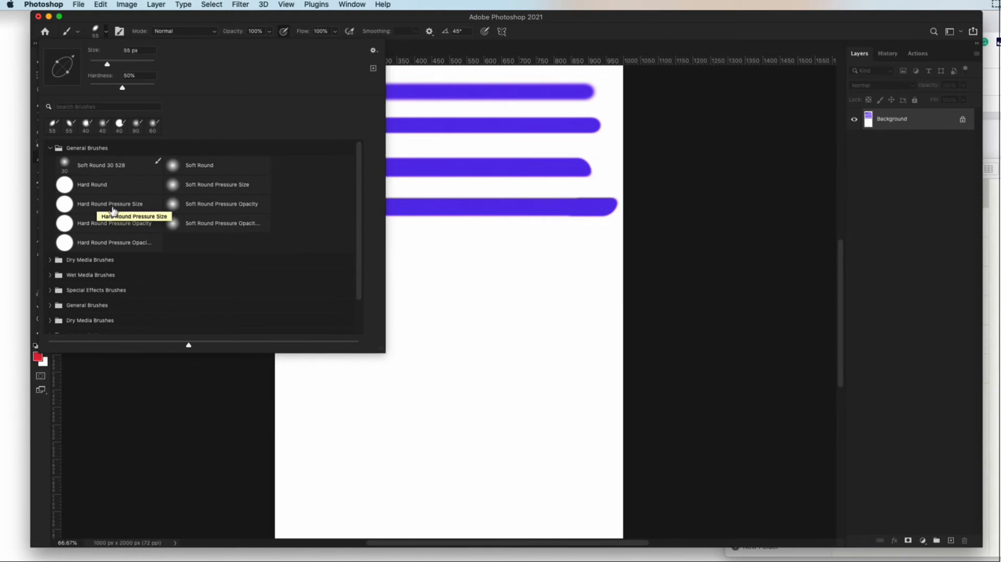
{"action": "left_click", "coordinate": [77, 203]}
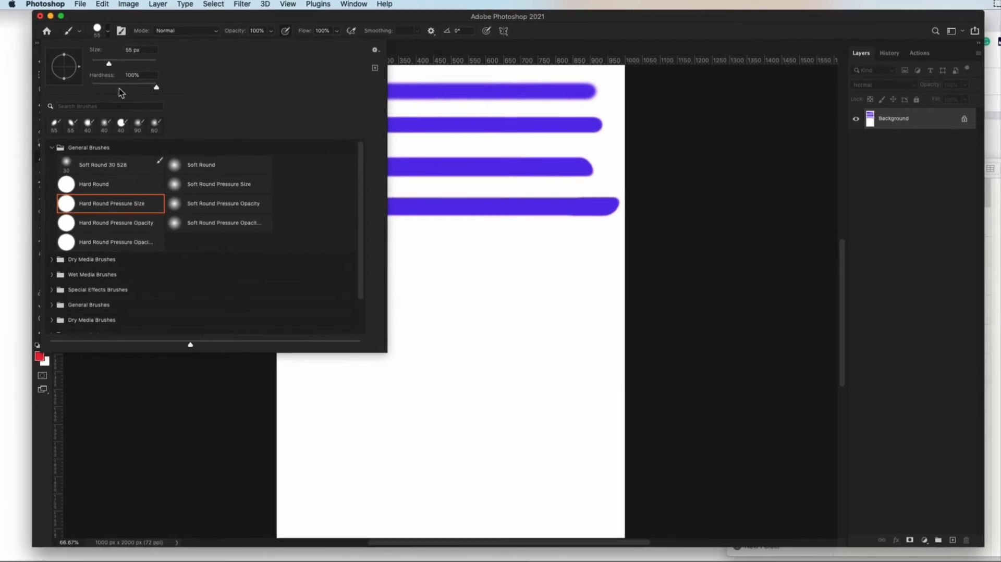
{"action": "left_click", "coordinate": [196, 199]}
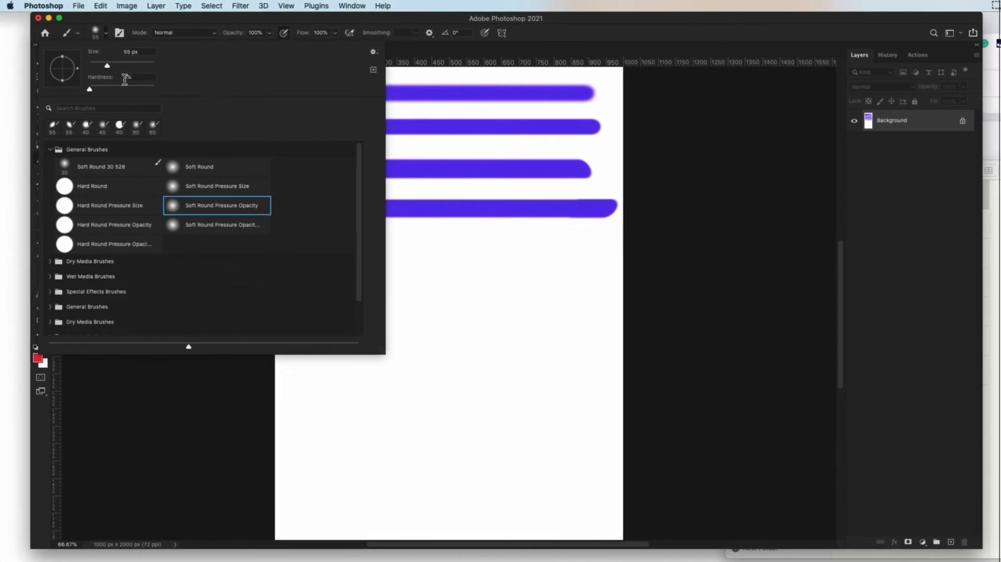
{"action": "left_click", "coordinate": [197, 222]}
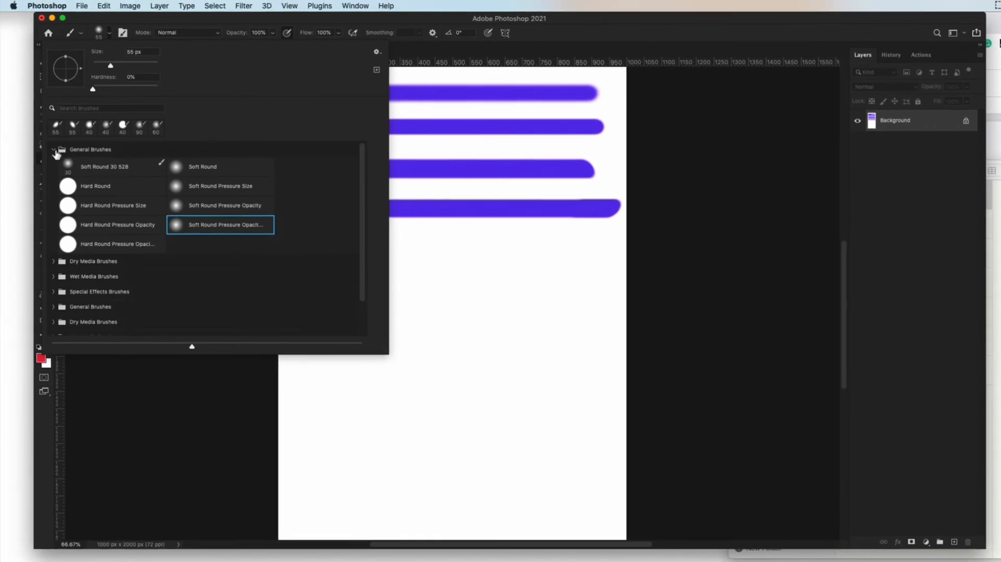
{"action": "left_click", "coordinate": [53, 150]}
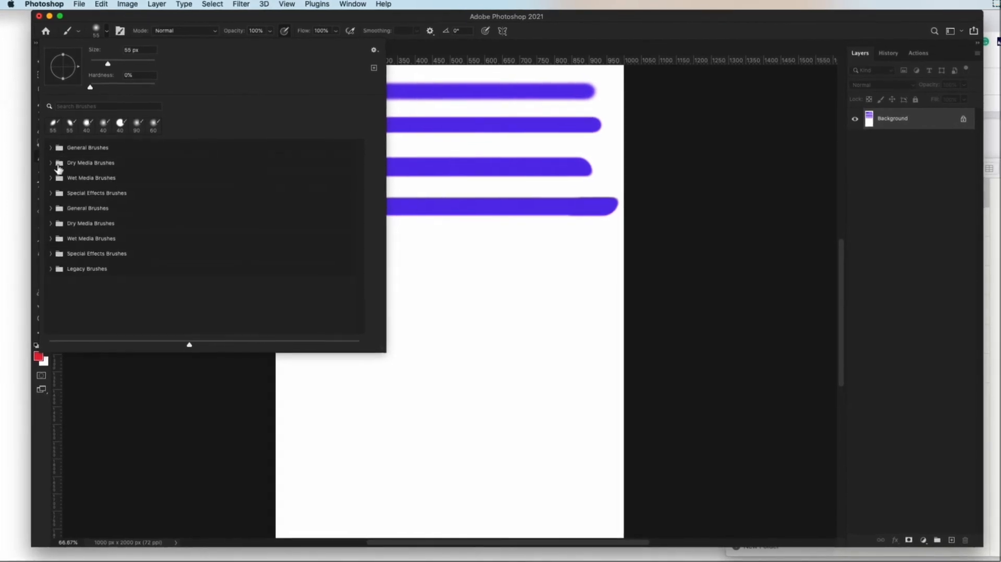
Choose the KYLE Ultimate Pencil Hard dry media brush and paint a straight horizontal line beneath the purple strokes to the canvas's right edge
{"action": "left_click", "coordinate": [52, 164]}
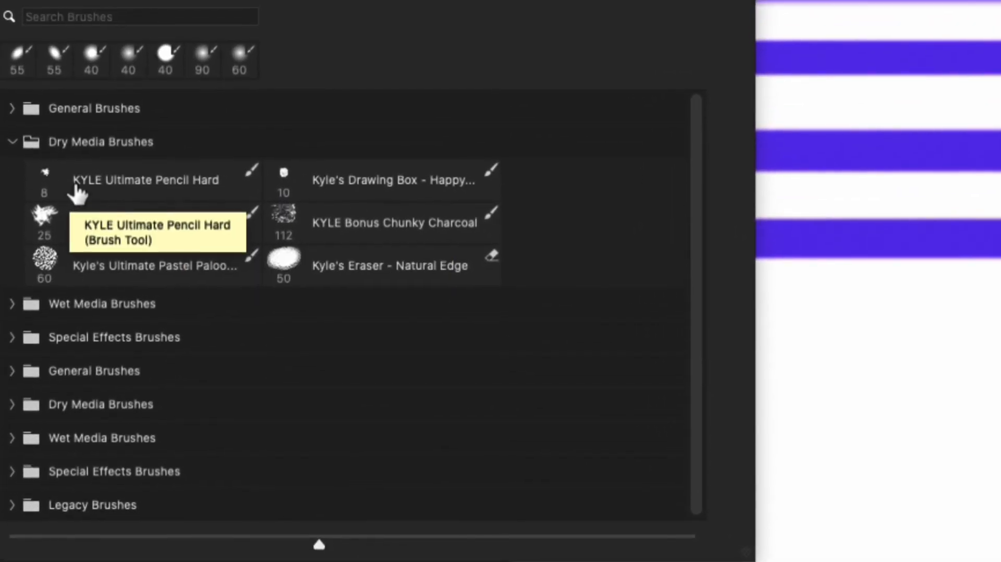
{"action": "left_click", "coordinate": [77, 186]}
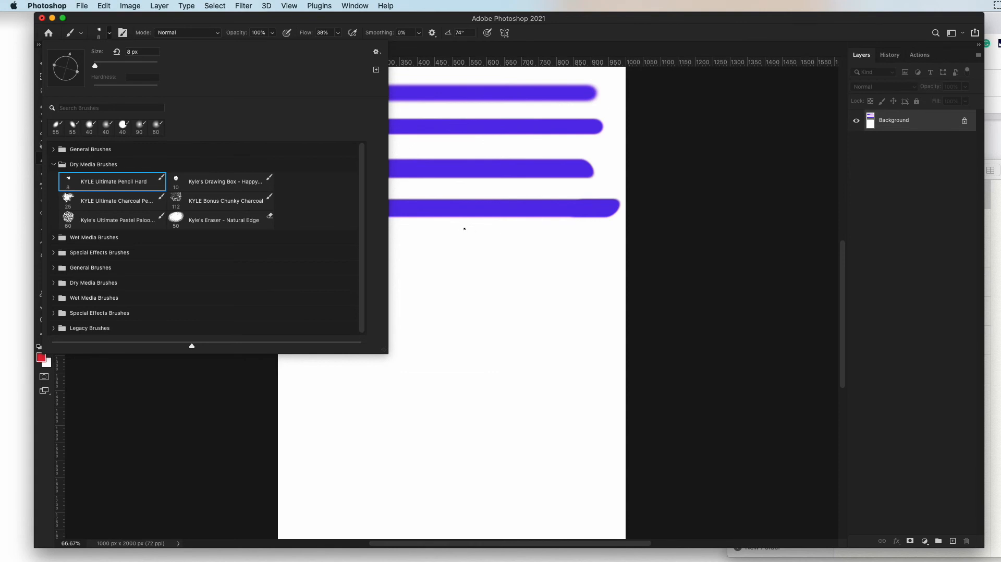
{"action": "left_click", "coordinate": [422, 234]}
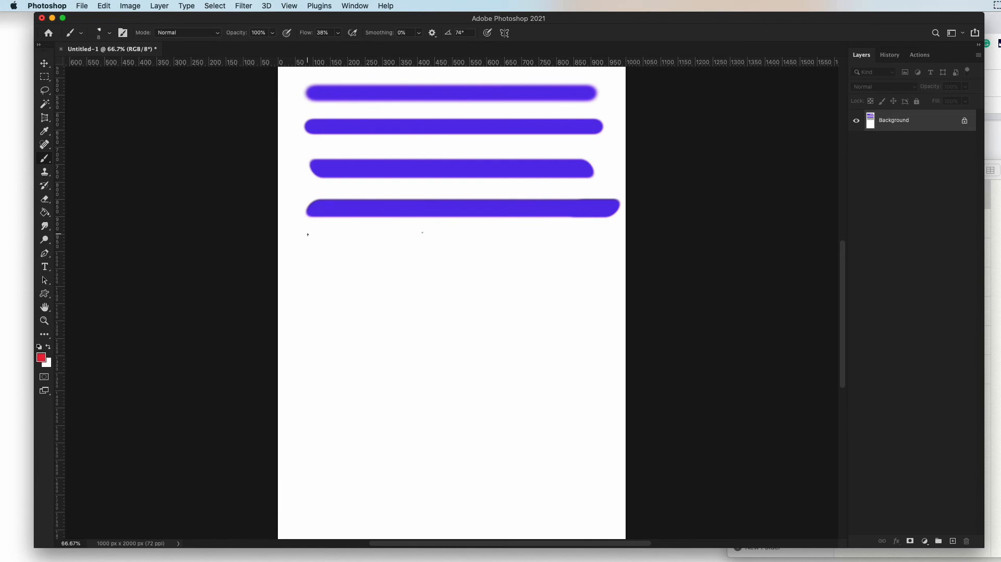
{"action": "left_click_drag", "start_coordinate": [309, 235], "coordinate": [755, 215]}
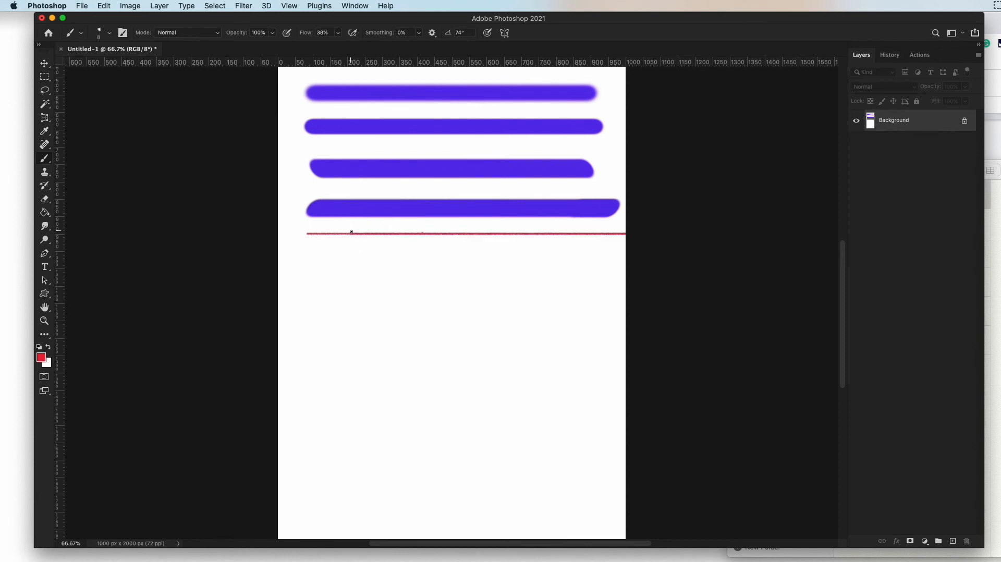
Paint a second straight pencil line about 830 px long just beneath the first, undoing the attempt that connects to it
{"action": "left_click_drag", "start_coordinate": [305, 247], "coordinate": [592, 254]}
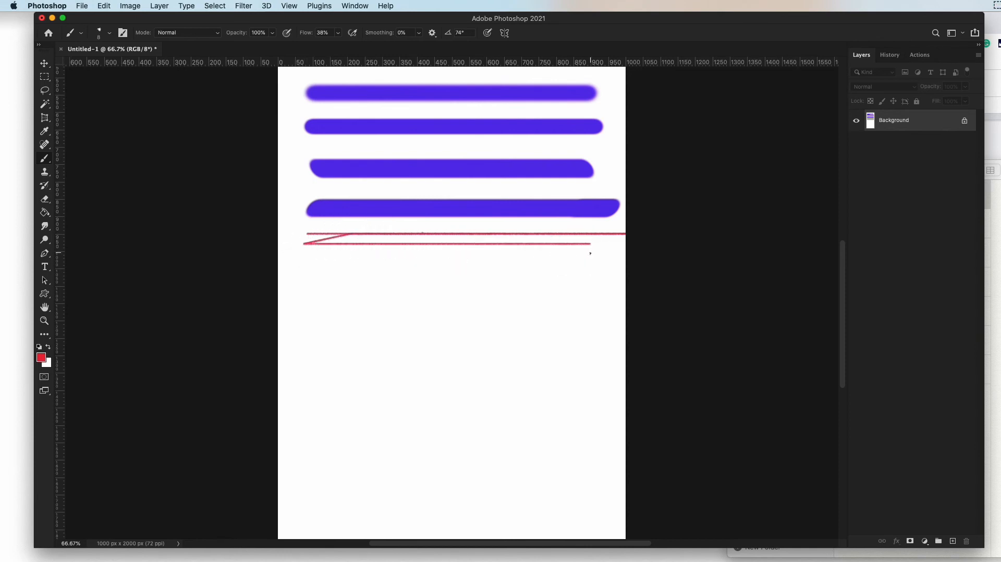
{"action": "key", "text": "super+z"}
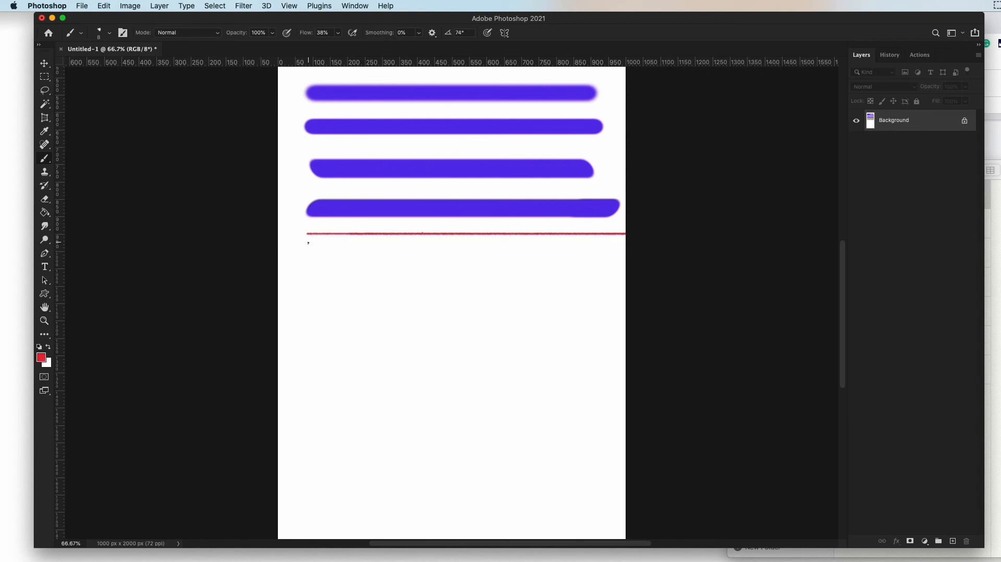
{"action": "left_click_drag", "start_coordinate": [309, 242], "coordinate": [598, 242]}
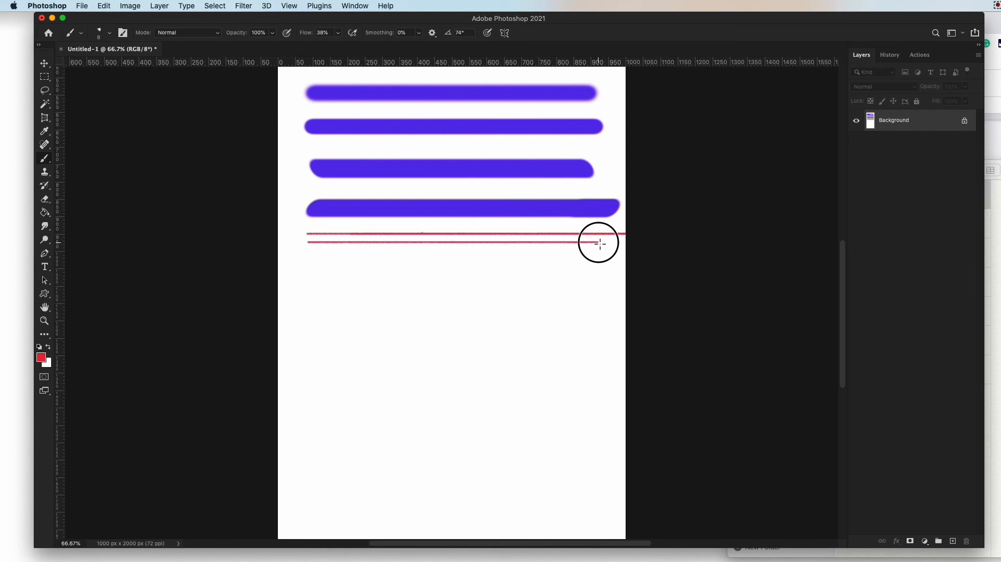
Enlarge the pencil brush to 54 px and paint a straight horizontal stroke about 865 px long beneath the thin red lines
{"action": "left_click", "coordinate": [102, 33]}
{"action": "left_click_drag", "start_coordinate": [99, 63], "coordinate": [111, 64]}
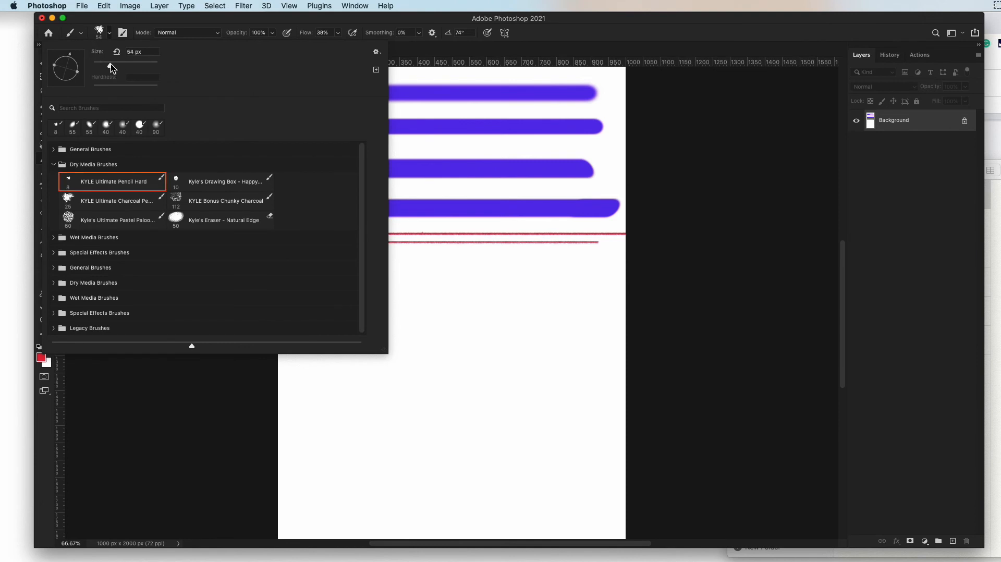
{"action": "left_click", "coordinate": [692, 93]}
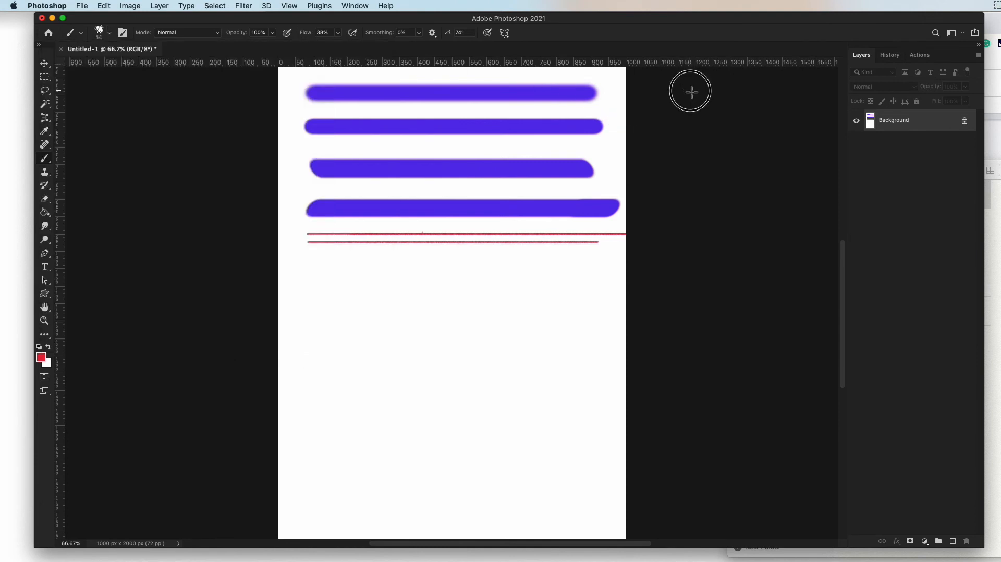
{"action": "left_click", "coordinate": [314, 265]}
{"action": "left_click_drag", "start_coordinate": [314, 265], "coordinate": [606, 267]}
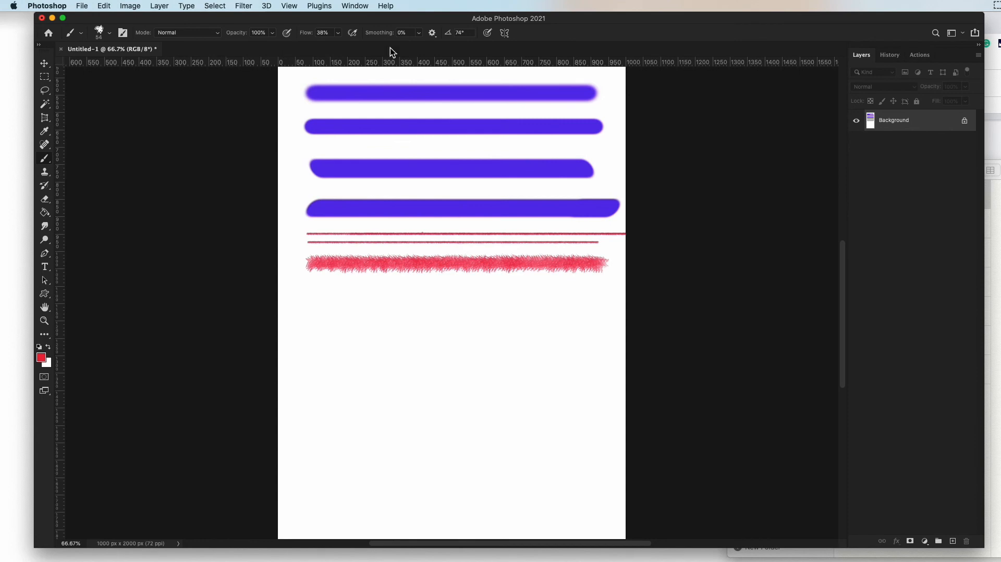
Reduce the brush flow to 6% and paint a straight horizontal stroke about 800 px long beneath the textured red stroke
{"action": "left_click", "coordinate": [339, 33]}
{"action": "left_click_drag", "start_coordinate": [339, 42], "coordinate": [324, 48]}
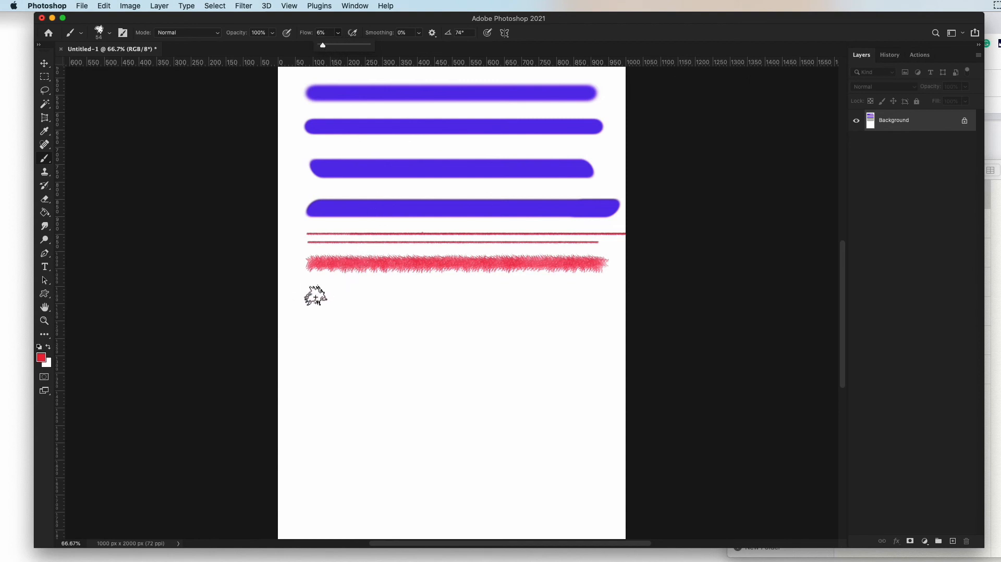
{"action": "left_click_drag", "start_coordinate": [310, 294], "coordinate": [584, 293]}
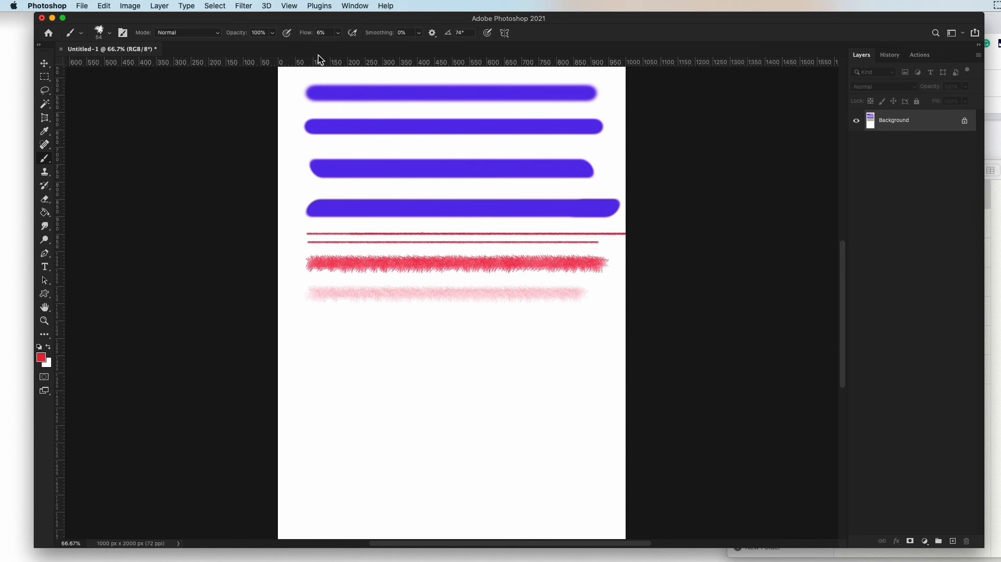
Raise the brush flow to 96% and paint a straight horizontal stroke about 820 px long beneath the faint pink one, undoing the diagonal attempt
{"action": "left_click", "coordinate": [339, 34]}
{"action": "left_click_drag", "start_coordinate": [340, 48], "coordinate": [382, 47]}
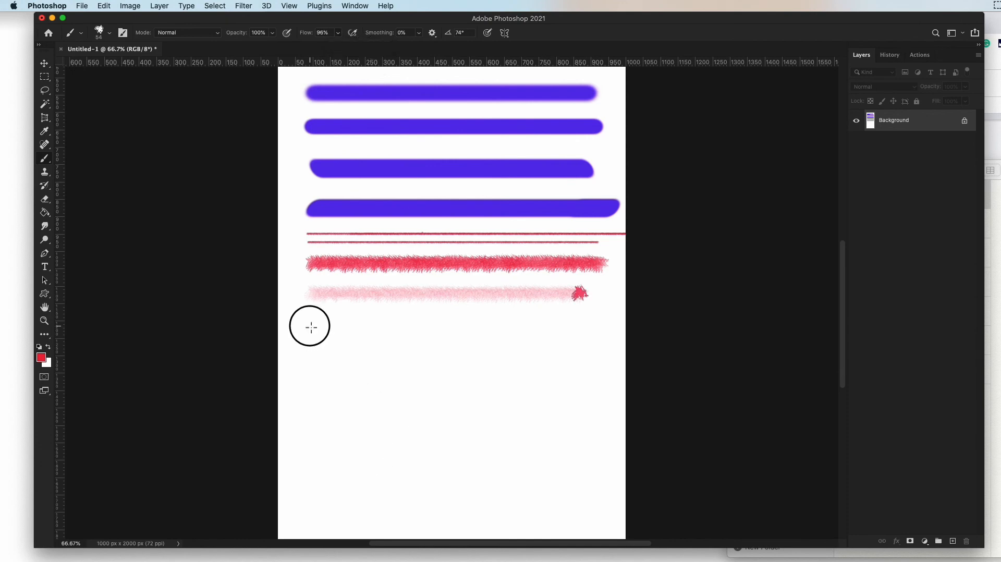
{"action": "left_click", "coordinate": [308, 327], "text": "shift"}
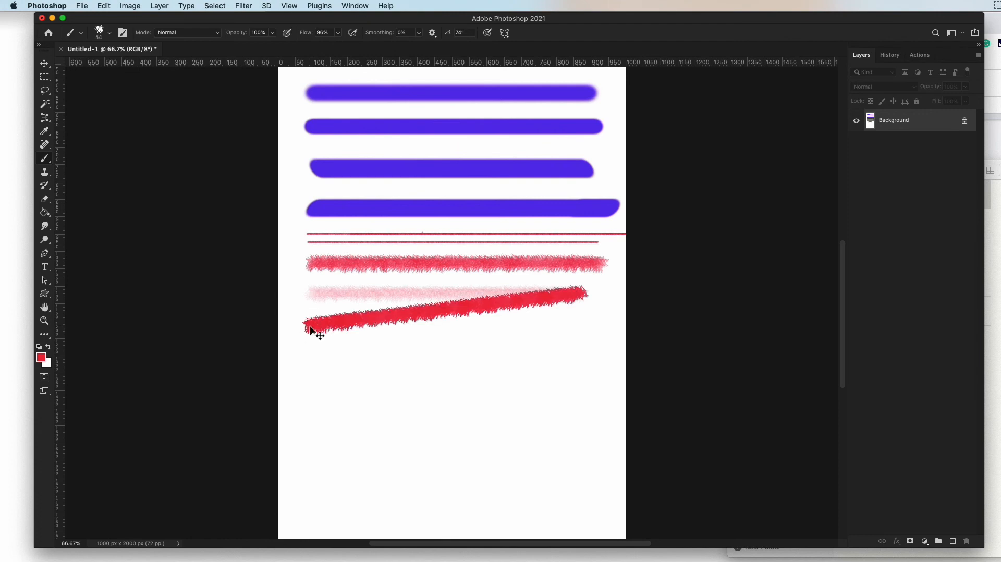
{"action": "key", "text": "super+z"}
{"action": "left_click_drag", "start_coordinate": [312, 326], "coordinate": [586, 336]}
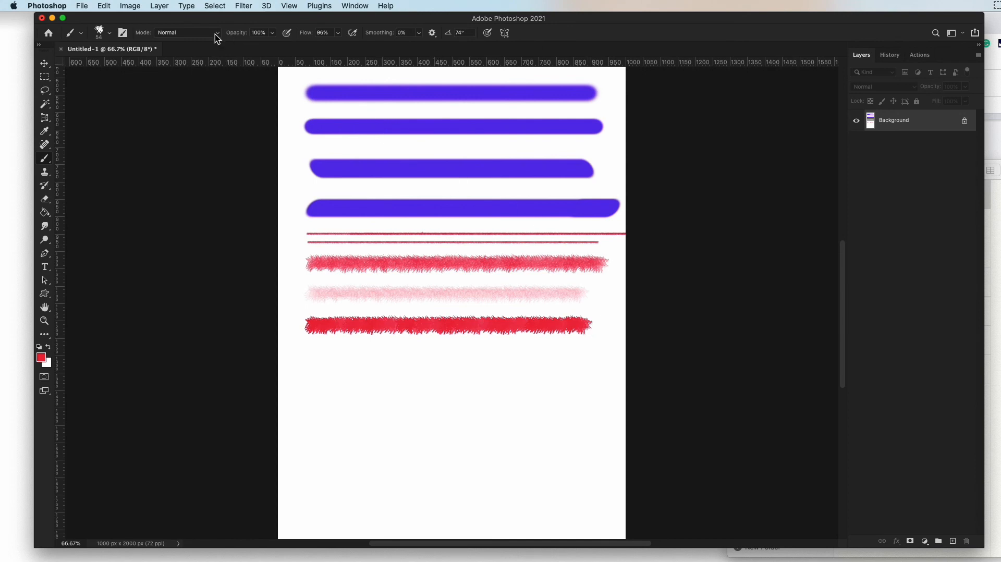
Collapse the expanded Dry Media Brushes group in the brush presets and compare the contents of the two General Brushes groups
{"action": "left_click", "coordinate": [107, 33]}
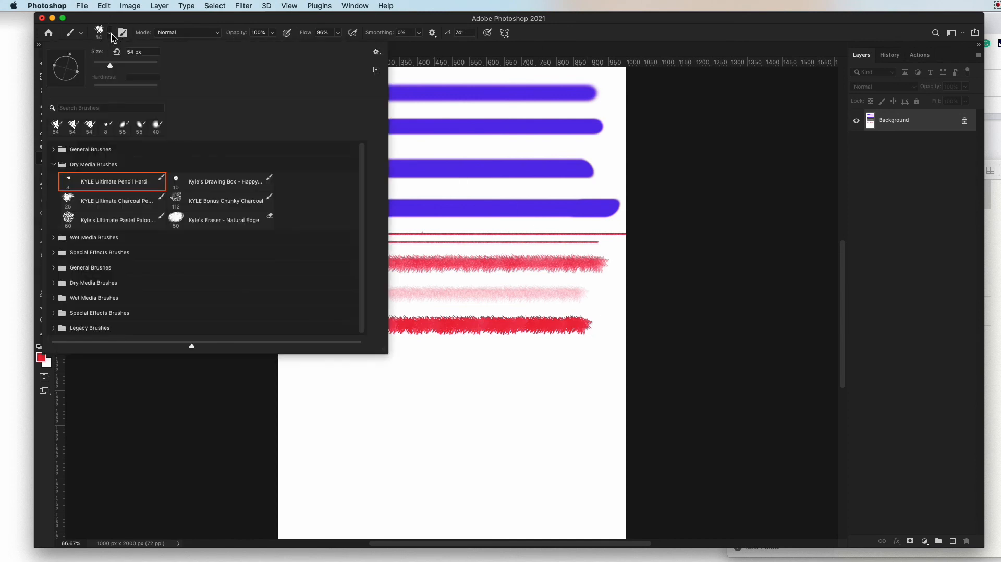
{"action": "left_click", "coordinate": [51, 166]}
{"action": "left_click", "coordinate": [53, 165]}
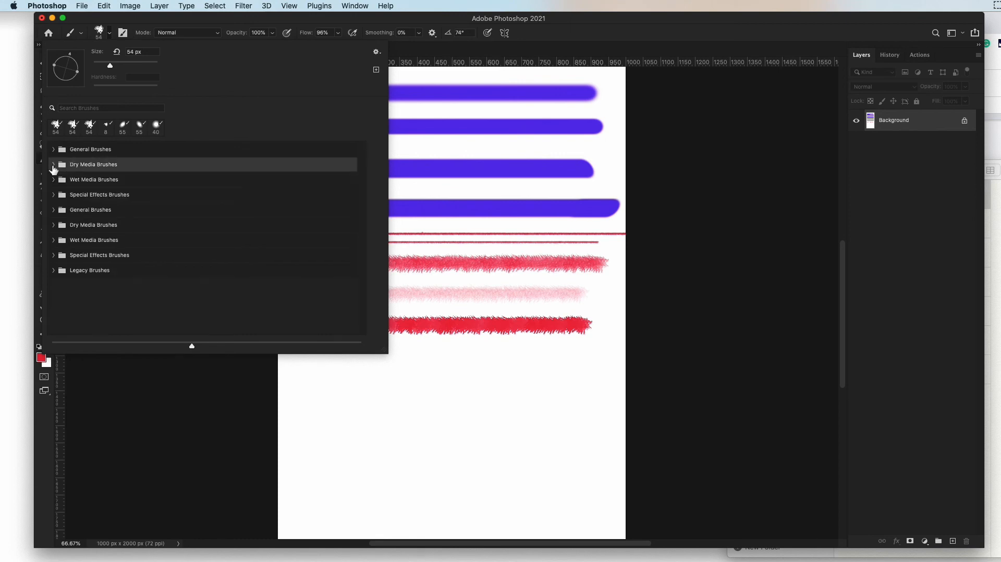
{"action": "left_click", "coordinate": [54, 210]}
{"action": "left_click", "coordinate": [55, 211]}
{"action": "left_click", "coordinate": [89, 209]}
{"action": "right_click", "coordinate": [91, 211]}
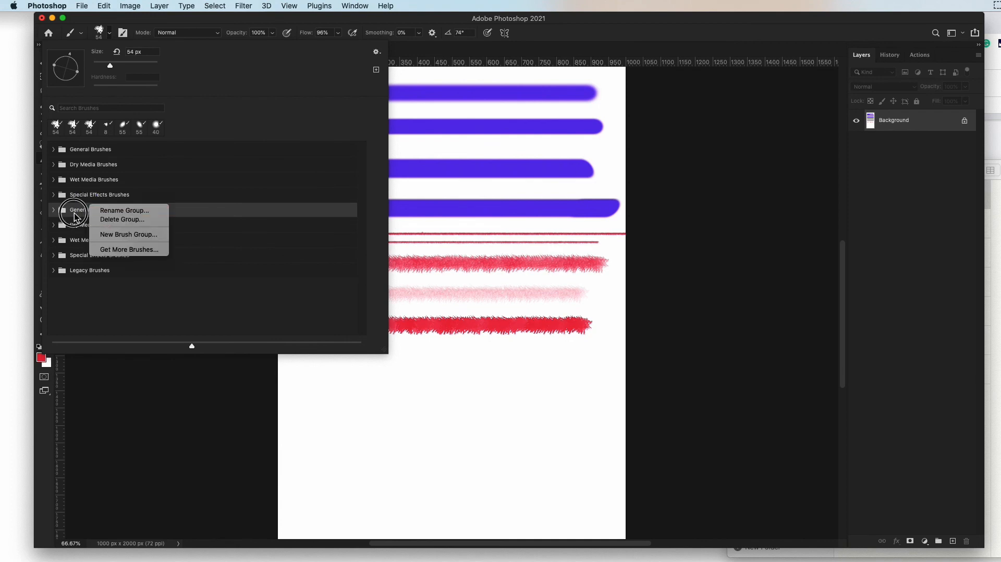
{"action": "left_click", "coordinate": [75, 219]}
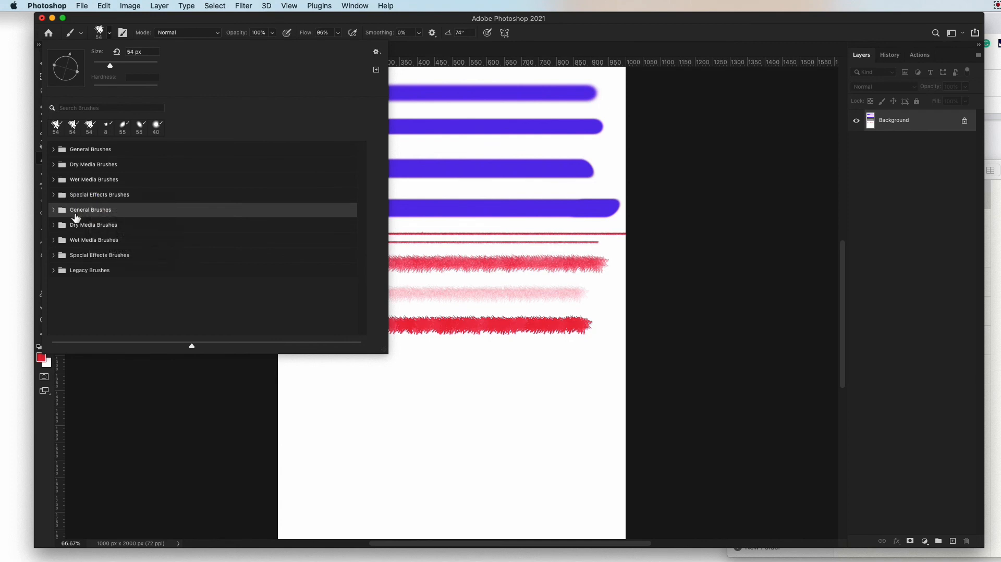
{"action": "left_click", "coordinate": [54, 152]}
{"action": "left_click", "coordinate": [54, 151]}
{"action": "left_click", "coordinate": [54, 150]}
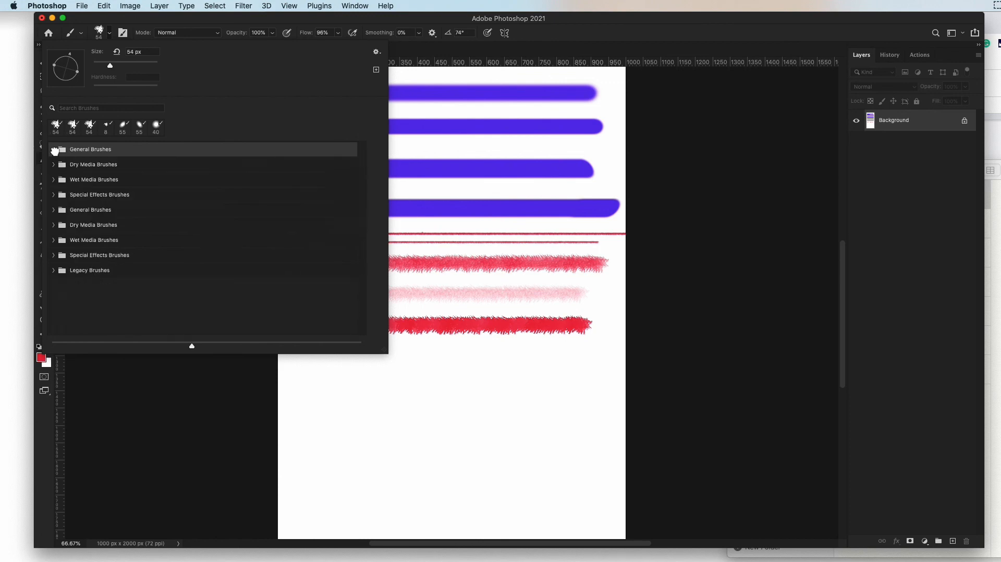
{"action": "left_click", "coordinate": [55, 210]}
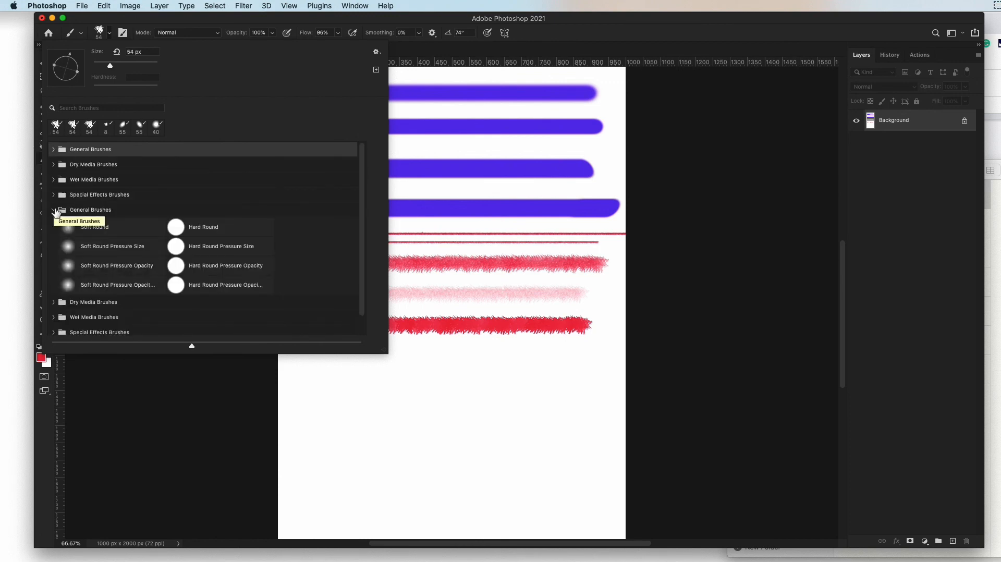
{"action": "left_click", "coordinate": [54, 210]}
{"action": "left_click", "coordinate": [77, 209]}
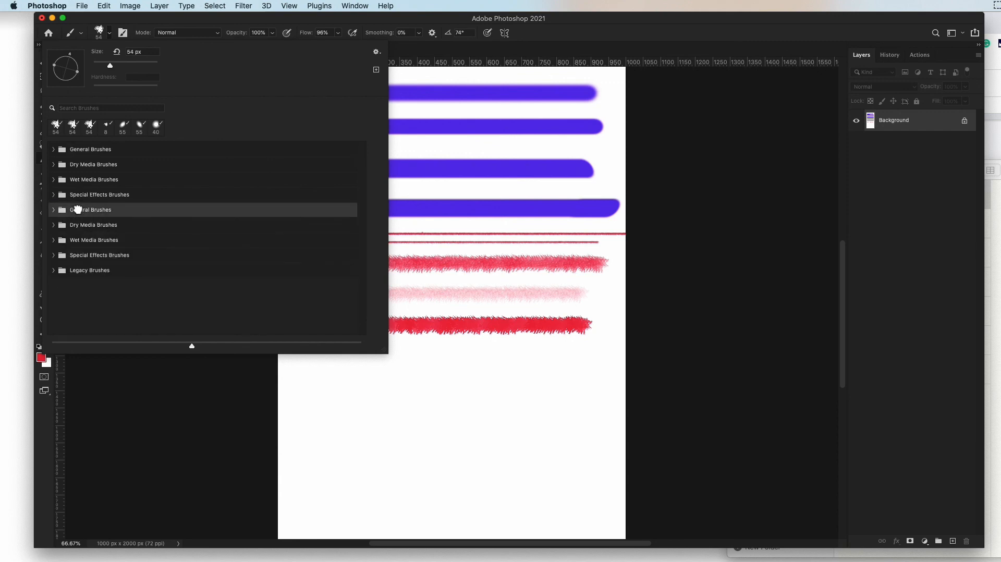
{"action": "right_click", "coordinate": [79, 211]}
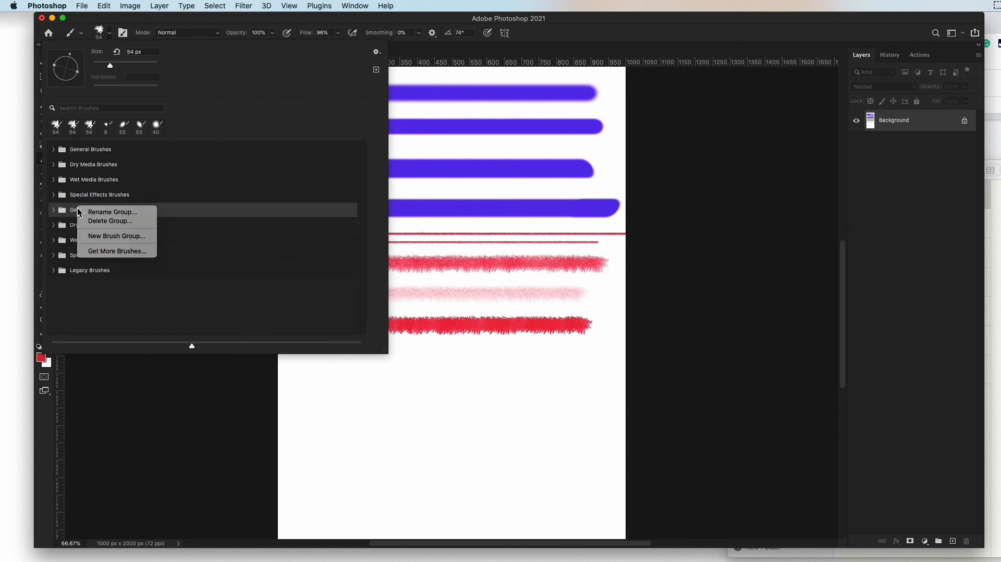
{"action": "left_click", "coordinate": [92, 219]}
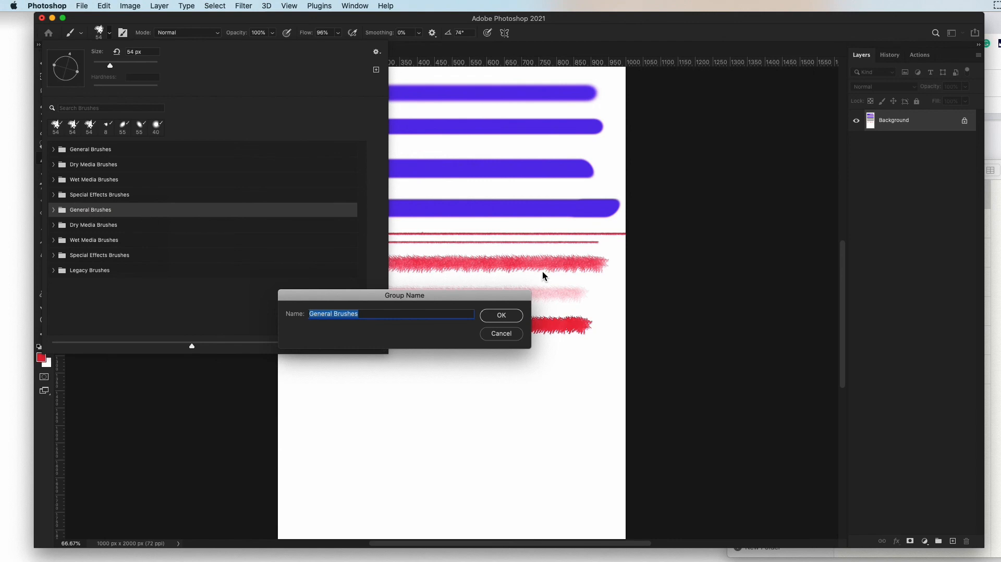
{"action": "left_click", "coordinate": [504, 336]}
Delete the second General Brushes group together with its brushes from the brush presets
{"action": "left_click", "coordinate": [121, 211]}
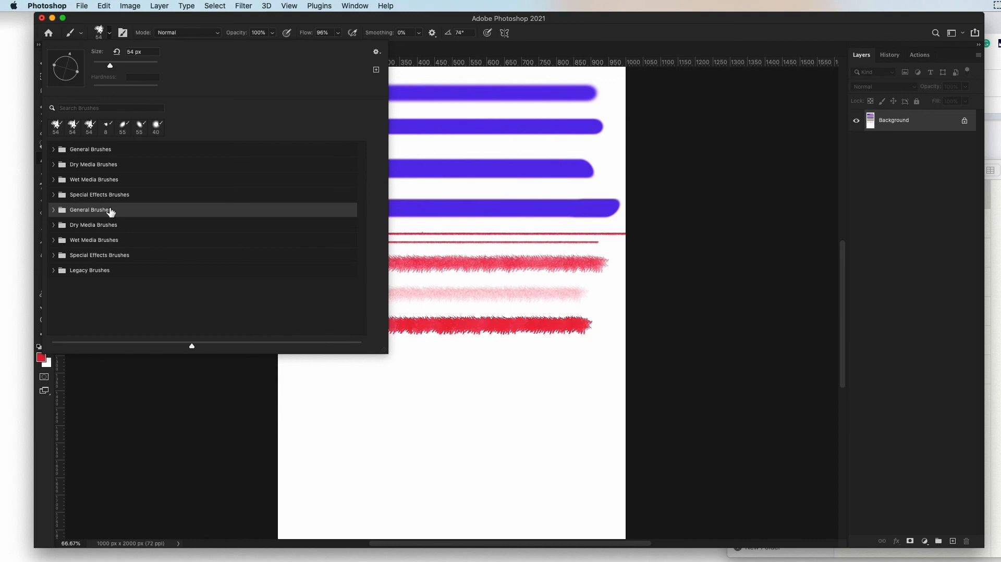
{"action": "right_click", "coordinate": [111, 211]}
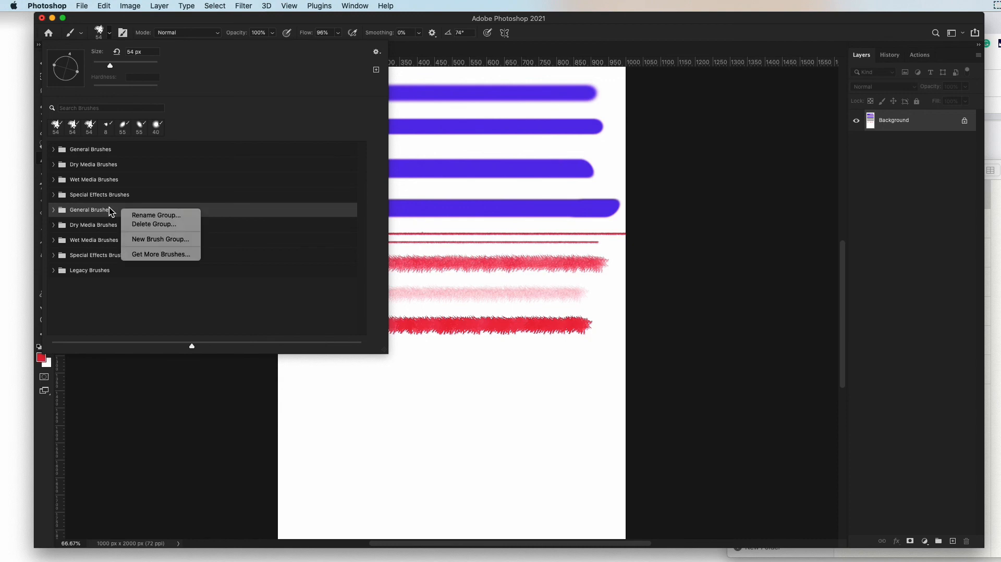
{"action": "left_click", "coordinate": [151, 224]}
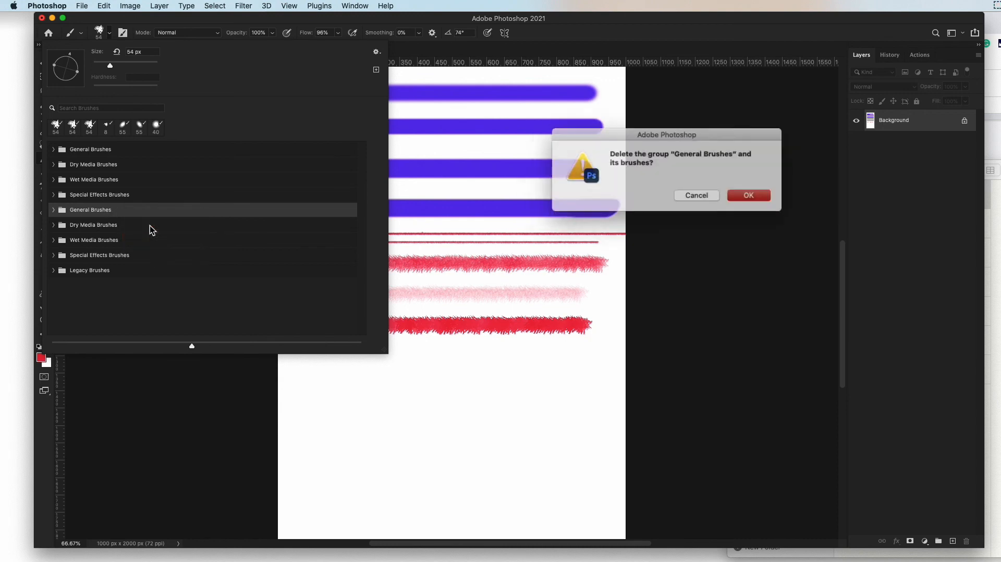
{"action": "left_click_drag", "start_coordinate": [598, 148], "coordinate": [253, 154]}
{"action": "left_click", "coordinate": [396, 203]}
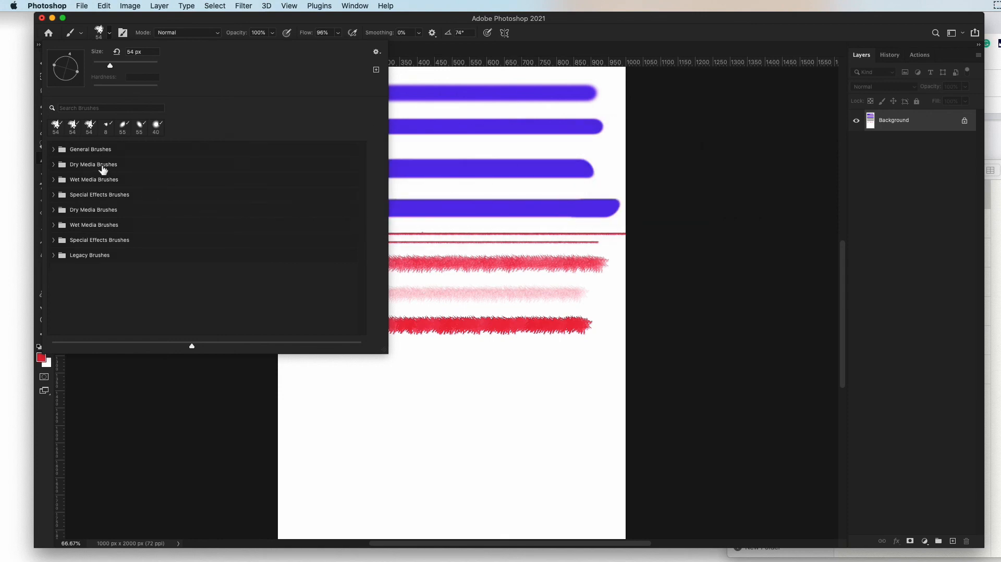
Compare the two Dry Media Brushes groups and delete the second one with its brushes
{"action": "left_click", "coordinate": [53, 166]}
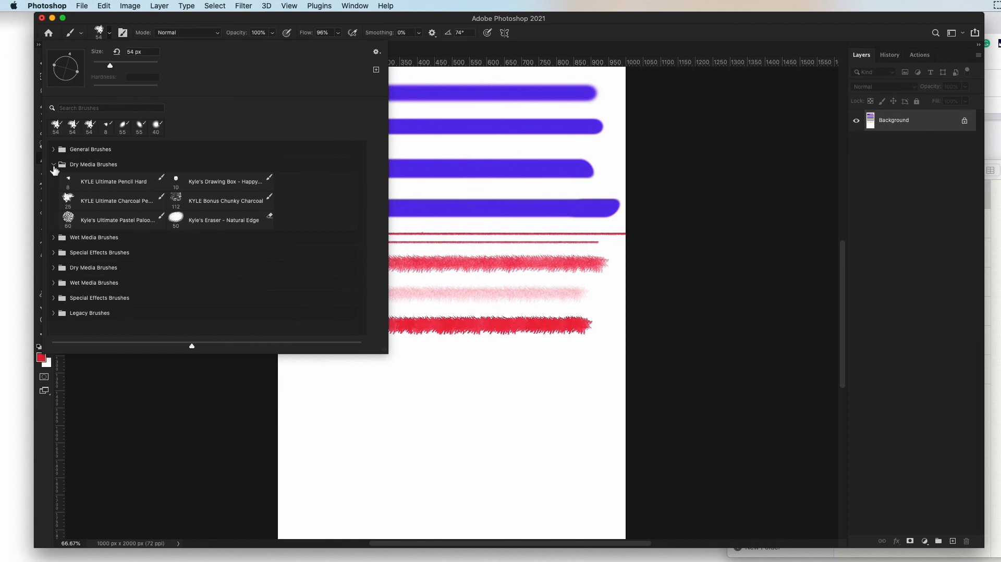
{"action": "left_click", "coordinate": [54, 166]}
{"action": "left_click", "coordinate": [55, 209]}
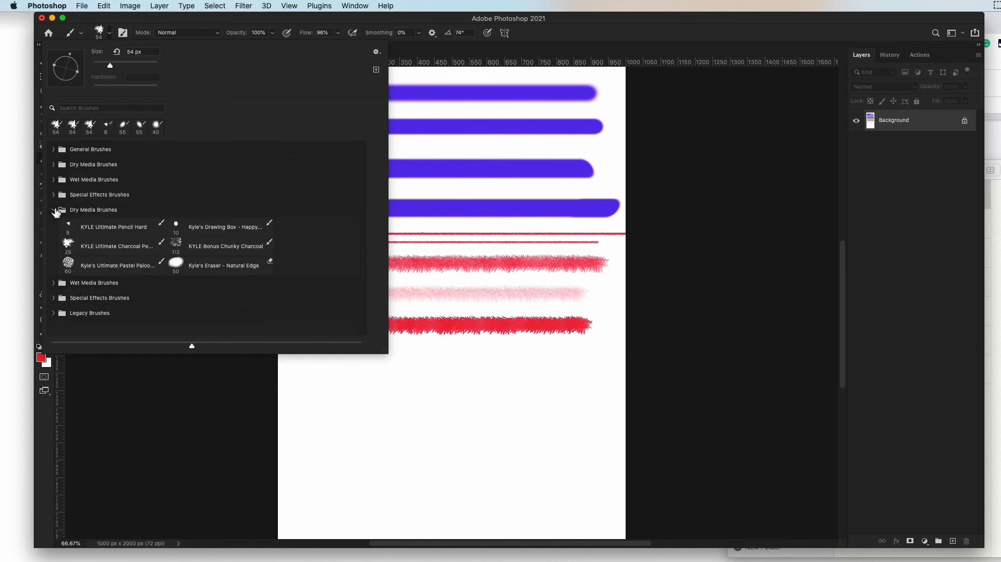
{"action": "left_click", "coordinate": [54, 210]}
{"action": "left_click", "coordinate": [83, 210]}
{"action": "right_click", "coordinate": [83, 210]}
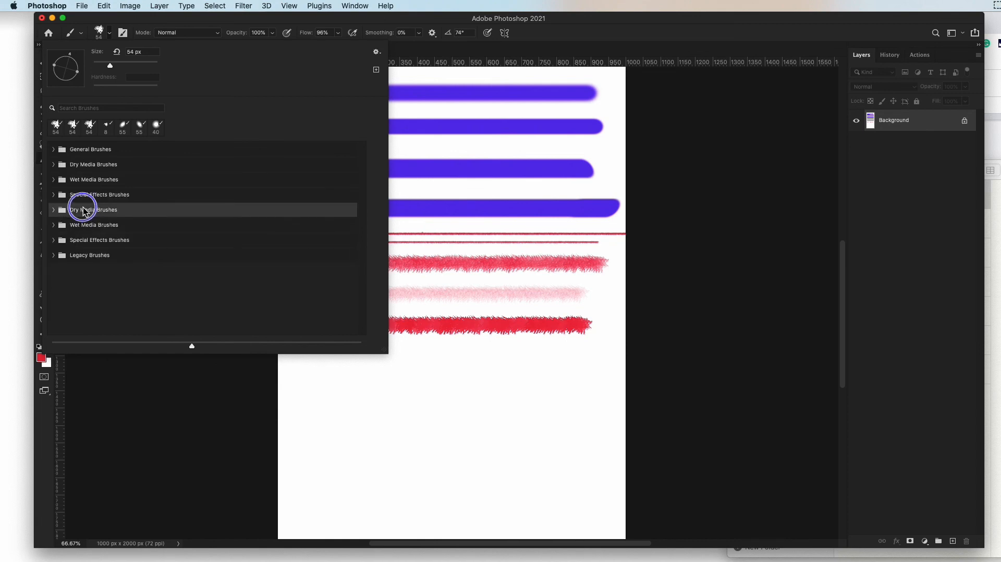
{"action": "left_click", "coordinate": [104, 221]}
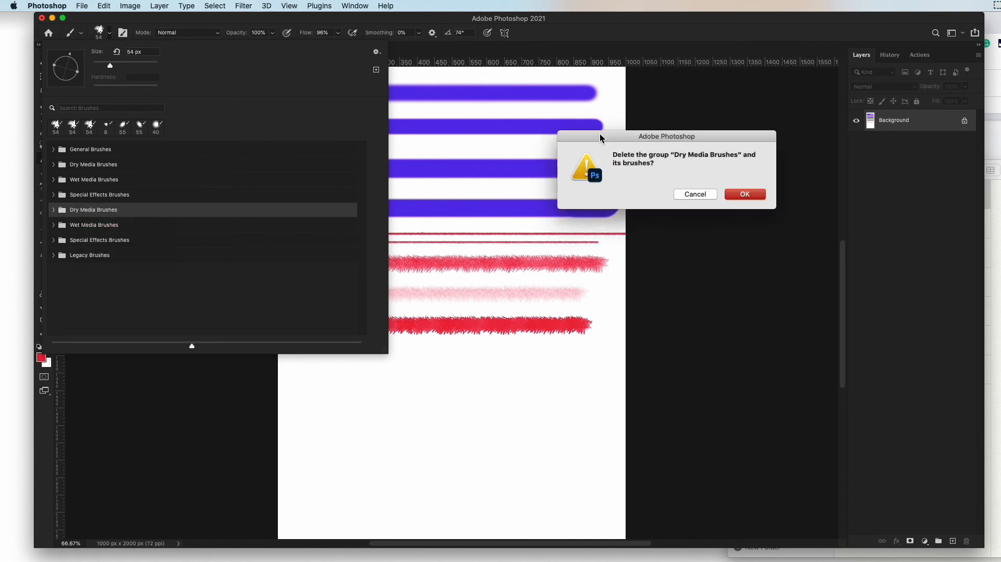
{"action": "left_click", "coordinate": [729, 195]}
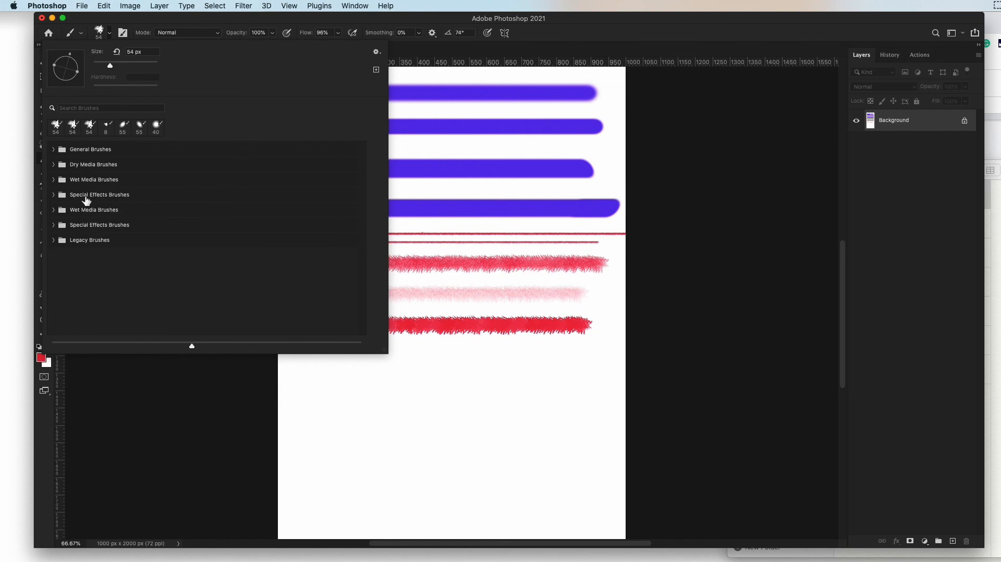
Compare the two Wet Media Brushes groups and delete the second one with its brushes
{"action": "left_click", "coordinate": [55, 180]}
{"action": "left_click", "coordinate": [55, 180]}
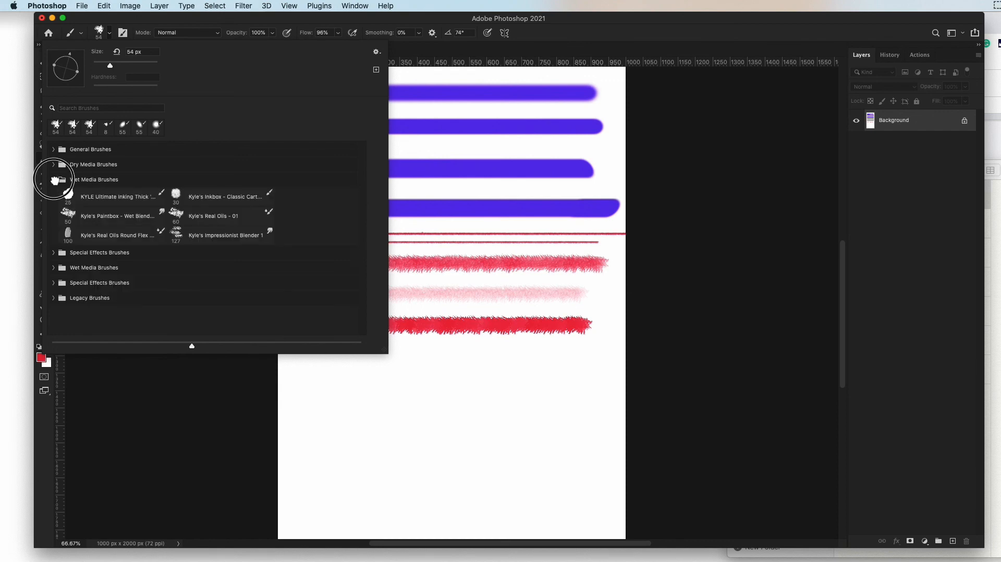
{"action": "left_click", "coordinate": [54, 211]}
{"action": "left_click", "coordinate": [54, 211]}
{"action": "right_click", "coordinate": [84, 214]}
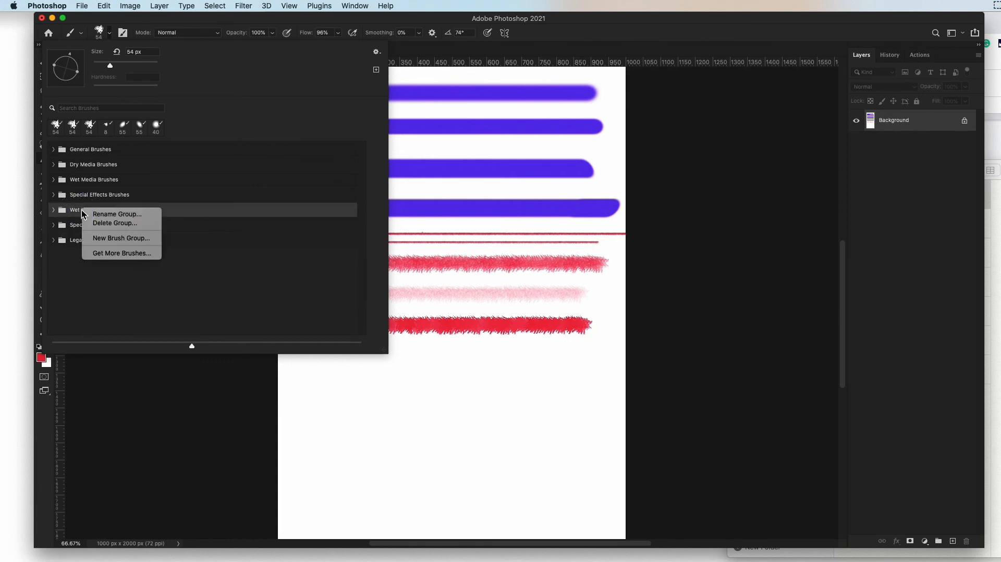
{"action": "left_click", "coordinate": [101, 221]}
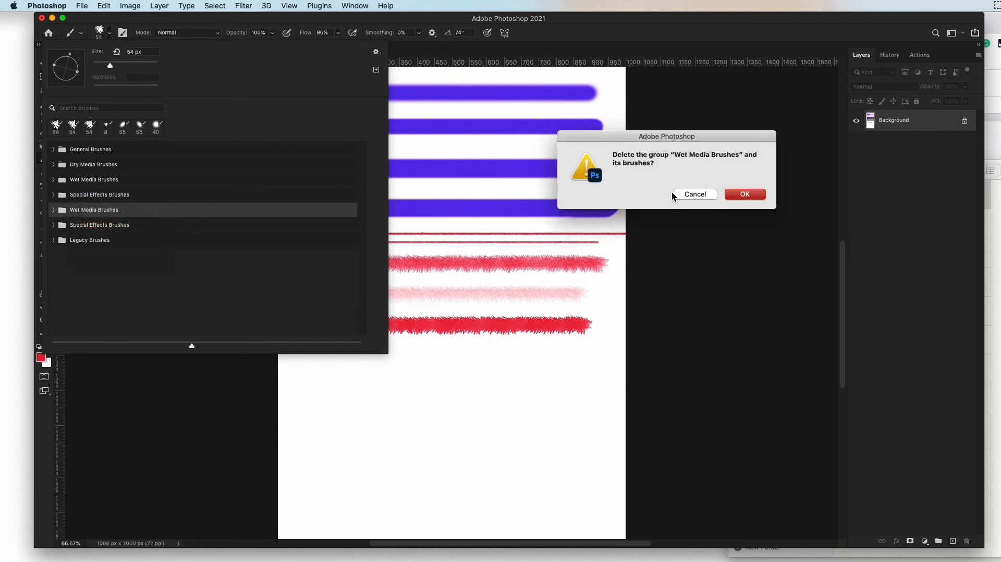
{"action": "left_click", "coordinate": [743, 196]}
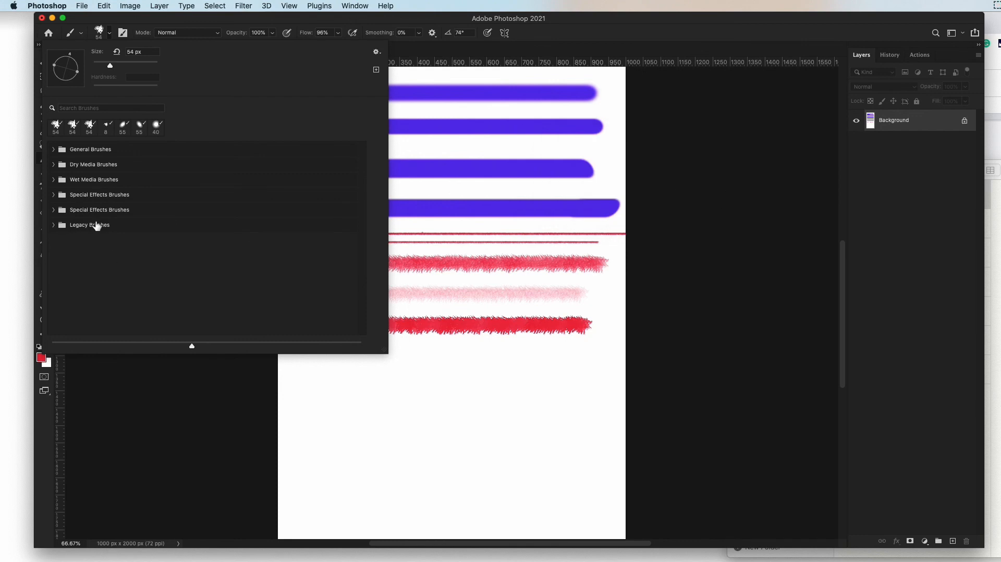
Delete the second Special Effects Brushes group and its brushes from the presets
{"action": "right_click", "coordinate": [81, 214]}
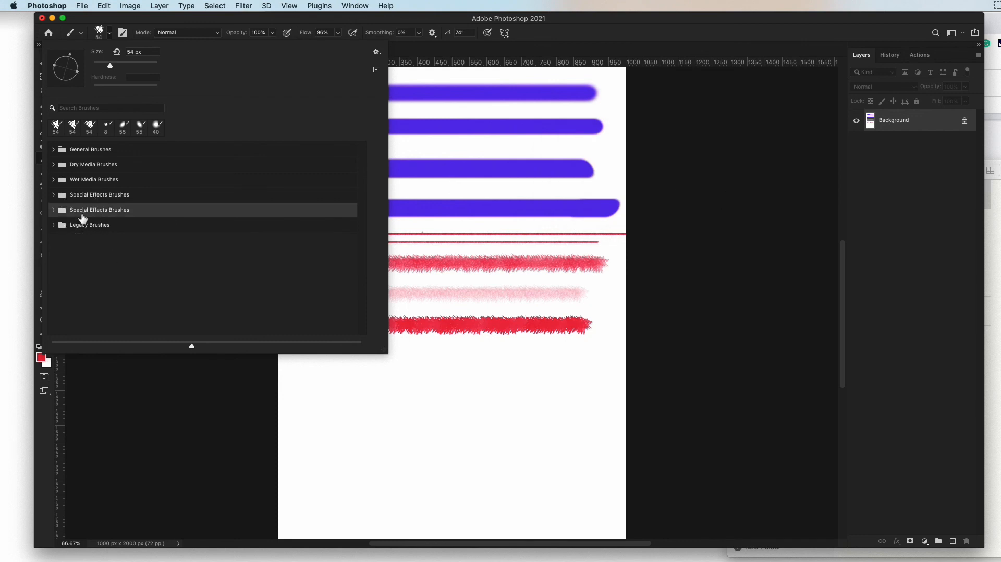
{"action": "left_click", "coordinate": [98, 226]}
{"action": "left_click", "coordinate": [740, 196]}
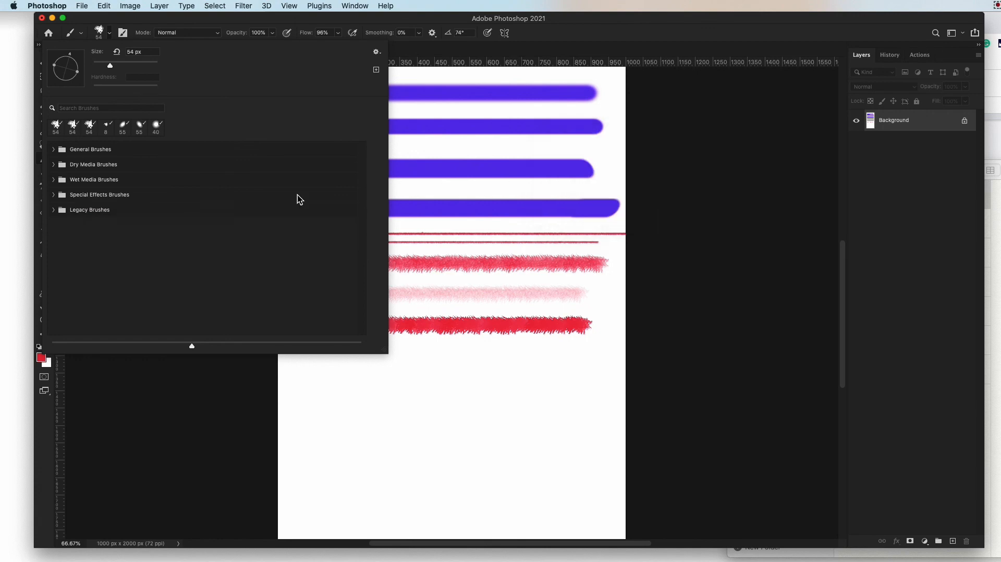
Choose the 174 px Kyle's Concept Brushes - Al... smudge preset from the Special Effects Brushes group
{"action": "left_click", "coordinate": [53, 195]}
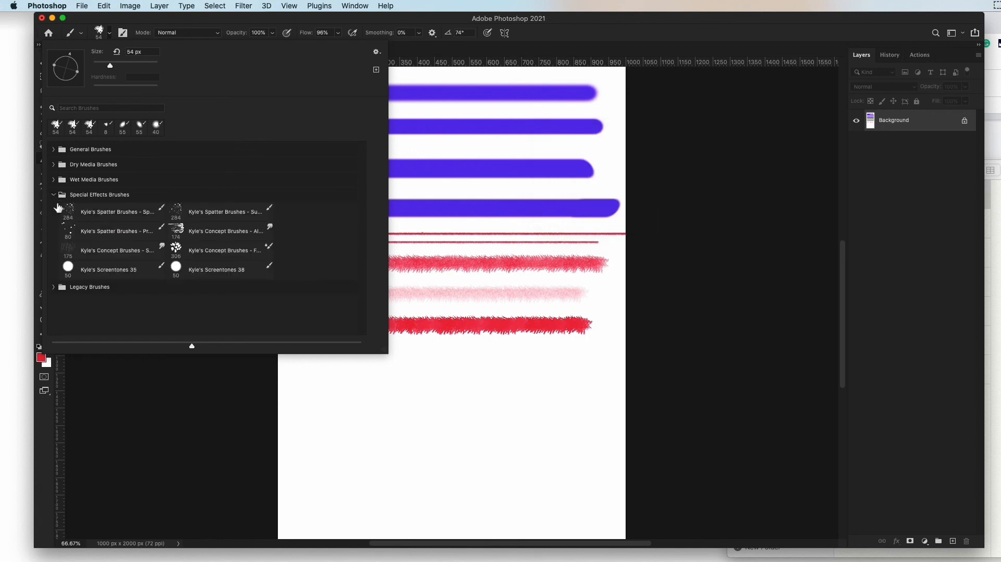
{"action": "left_click", "coordinate": [212, 234]}
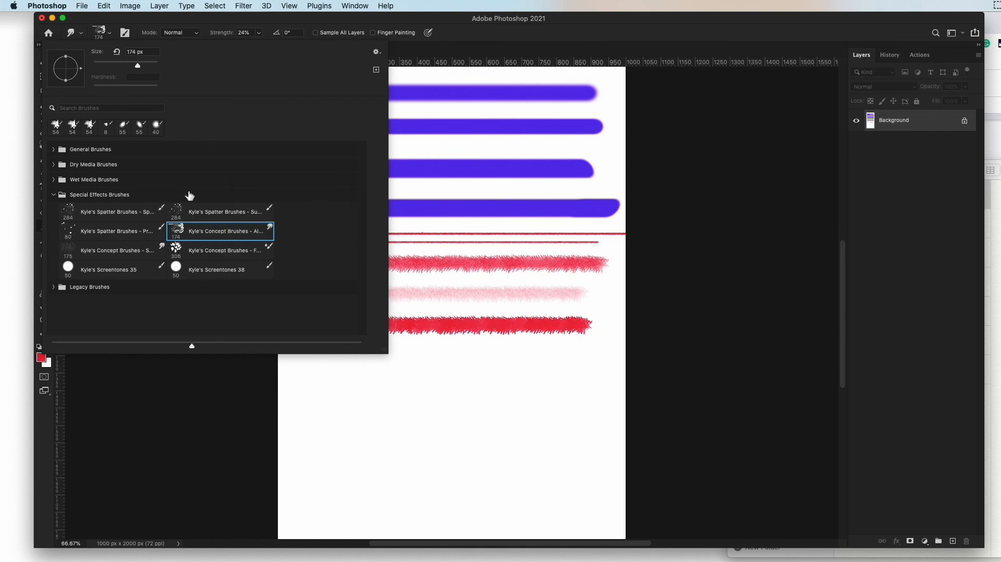
{"action": "double_click", "coordinate": [207, 231]}
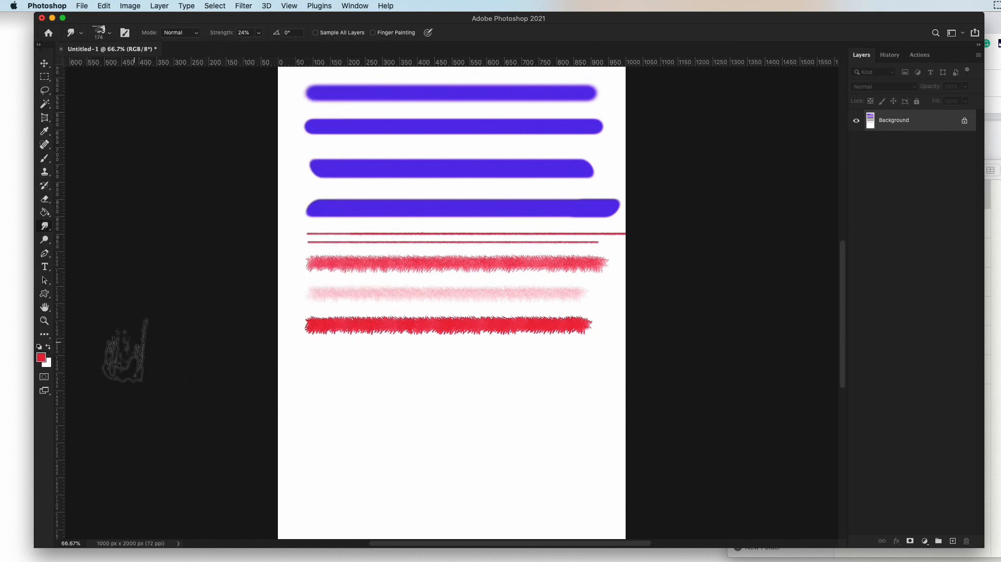
Change the foreground color from red to a dark green
{"action": "left_click", "coordinate": [44, 361]}
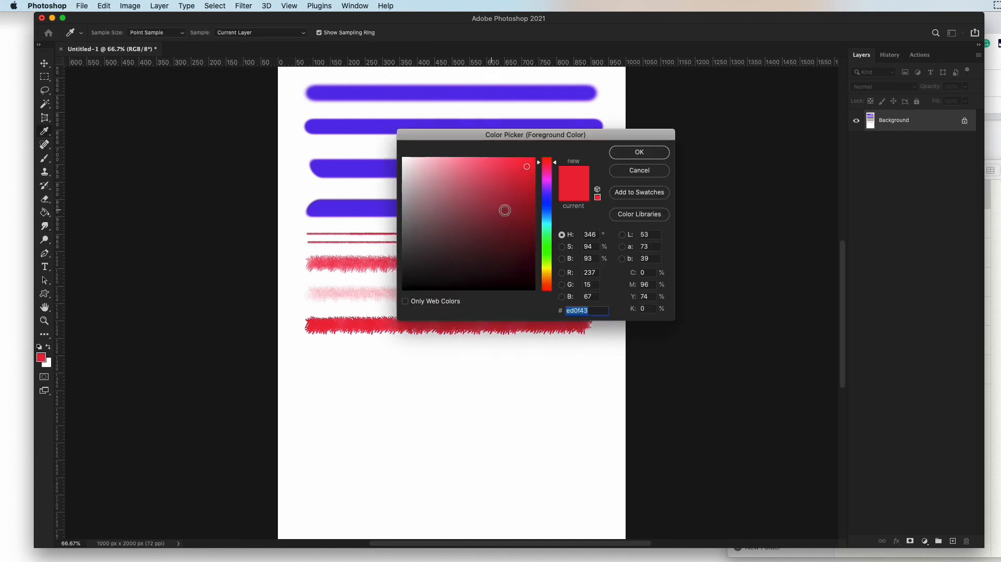
{"action": "left_click", "coordinate": [548, 250]}
{"action": "left_click", "coordinate": [525, 192]}
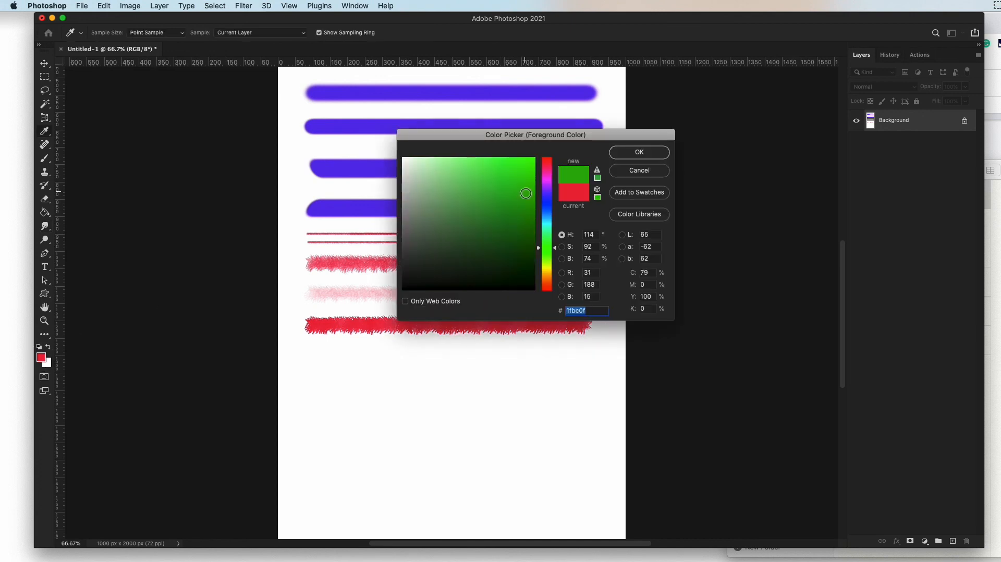
{"action": "left_click", "coordinate": [644, 153]}
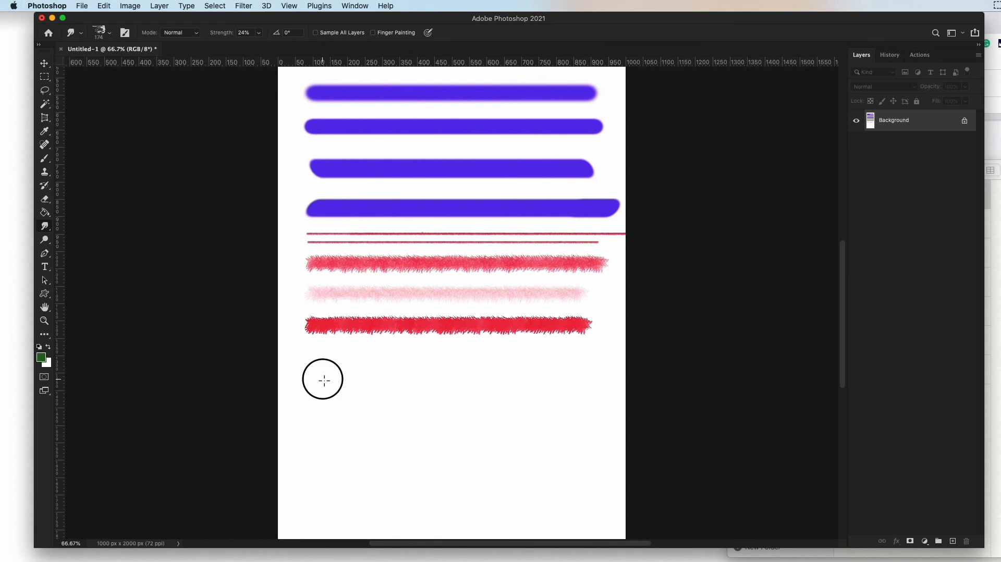
Smudge the lowest red textured stroke down over the blank canvas beneath it with sweeping strokes at 24% strength
{"action": "mouse_move", "coordinate": [332, 327]}
{"action": "left_mouse_down"}
{"action": "mouse_move", "coordinate": [376, 380]}
{"action": "mouse_move", "coordinate": [557, 385]}
{"action": "mouse_move", "coordinate": [494, 487]}
{"action": "mouse_move", "coordinate": [443, 494]}
{"action": "mouse_move", "coordinate": [358, 442]}
{"action": "left_mouse_up"}
{"action": "mouse_move", "coordinate": [452, 404]}
{"action": "left_mouse_down"}
{"action": "mouse_move", "coordinate": [517, 441]}
{"action": "mouse_move", "coordinate": [441, 458]}
{"action": "mouse_move", "coordinate": [382, 456]}
{"action": "mouse_move", "coordinate": [354, 442]}
{"action": "left_mouse_up"}
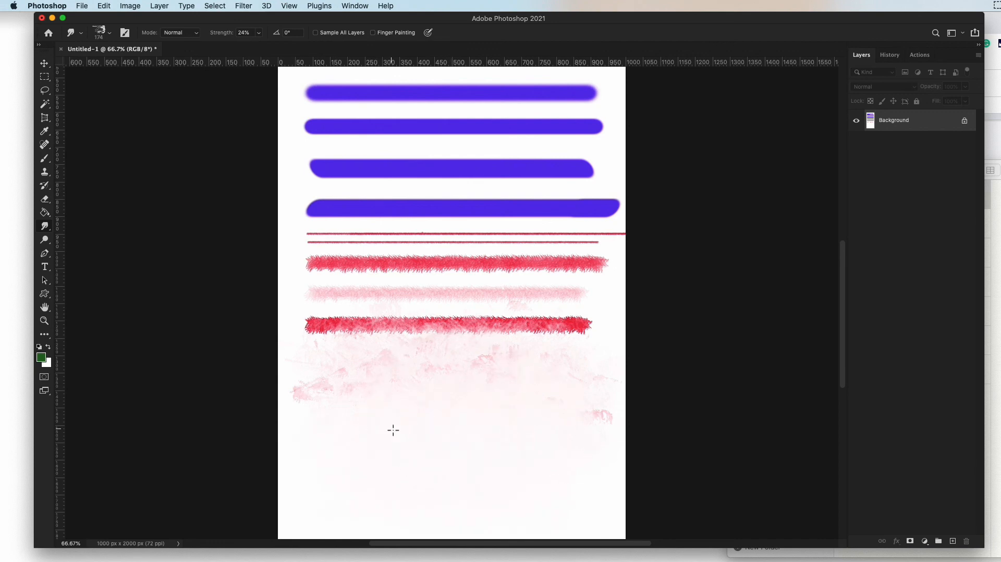
{"action": "left_click_drag", "start_coordinate": [501, 459], "coordinate": [524, 460]}
{"action": "left_click_drag", "start_coordinate": [507, 413], "coordinate": [502, 425]}
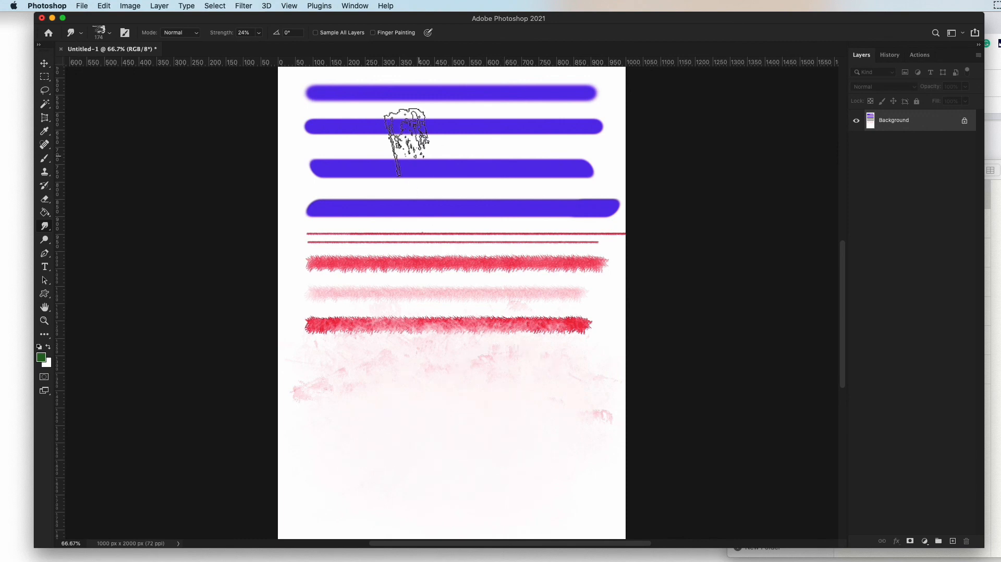
Raise the smudge strength to 98% and smear the middle of the lowest red stroke into the area beneath it
{"action": "left_click", "coordinate": [260, 33]}
{"action": "left_click_drag", "start_coordinate": [259, 44], "coordinate": [295, 44]}
{"action": "mouse_move", "coordinate": [412, 379]}
{"action": "left_mouse_down"}
{"action": "mouse_move", "coordinate": [449, 390]}
{"action": "mouse_move", "coordinate": [529, 386]}
{"action": "mouse_move", "coordinate": [438, 370]}
{"action": "left_mouse_up"}
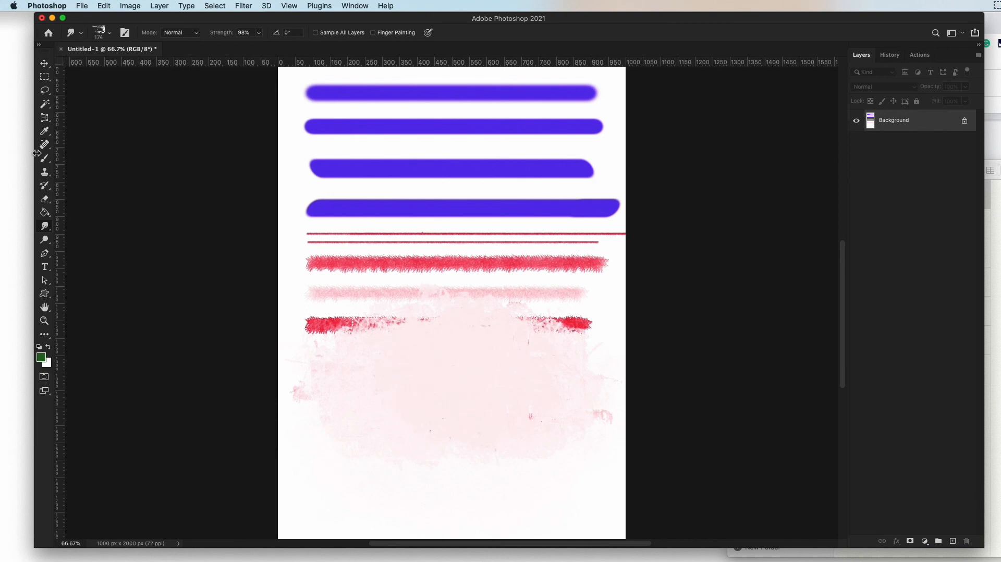
Choose the 80 px Kyle's Spatter Brushes - Pr... preset and scatter green specks across the painted strokes and the smudged area
{"action": "left_click", "coordinate": [110, 34]}
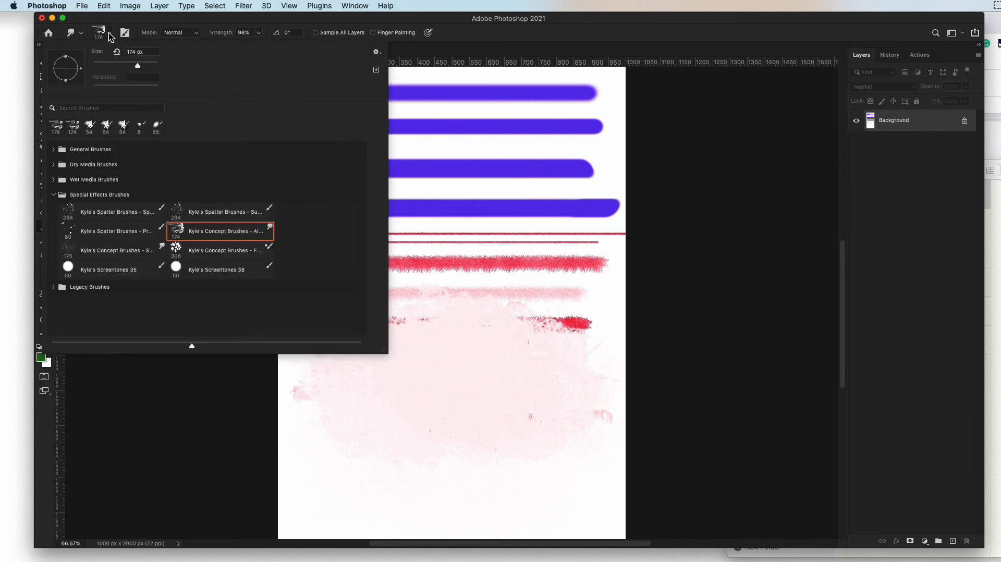
{"action": "left_click", "coordinate": [100, 235]}
{"action": "left_click", "coordinate": [355, 420]}
{"action": "mouse_move", "coordinate": [342, 436]}
{"action": "left_mouse_down"}
{"action": "mouse_move", "coordinate": [364, 386]}
{"action": "mouse_move", "coordinate": [442, 412]}
{"action": "mouse_move", "coordinate": [664, 336]}
{"action": "mouse_move", "coordinate": [669, 384]}
{"action": "mouse_move", "coordinate": [563, 321]}
{"action": "mouse_move", "coordinate": [432, 262]}
{"action": "mouse_move", "coordinate": [365, 194]}
{"action": "mouse_move", "coordinate": [391, 163]}
{"action": "mouse_move", "coordinate": [435, 137]}
{"action": "mouse_move", "coordinate": [510, 127]}
{"action": "mouse_move", "coordinate": [484, 108]}
{"action": "mouse_move", "coordinate": [388, 109]}
{"action": "mouse_move", "coordinate": [382, 121]}
{"action": "mouse_move", "coordinate": [535, 195]}
{"action": "mouse_move", "coordinate": [525, 285]}
{"action": "mouse_move", "coordinate": [422, 291]}
{"action": "mouse_move", "coordinate": [315, 403]}
{"action": "mouse_move", "coordinate": [428, 429]}
{"action": "left_mouse_up"}
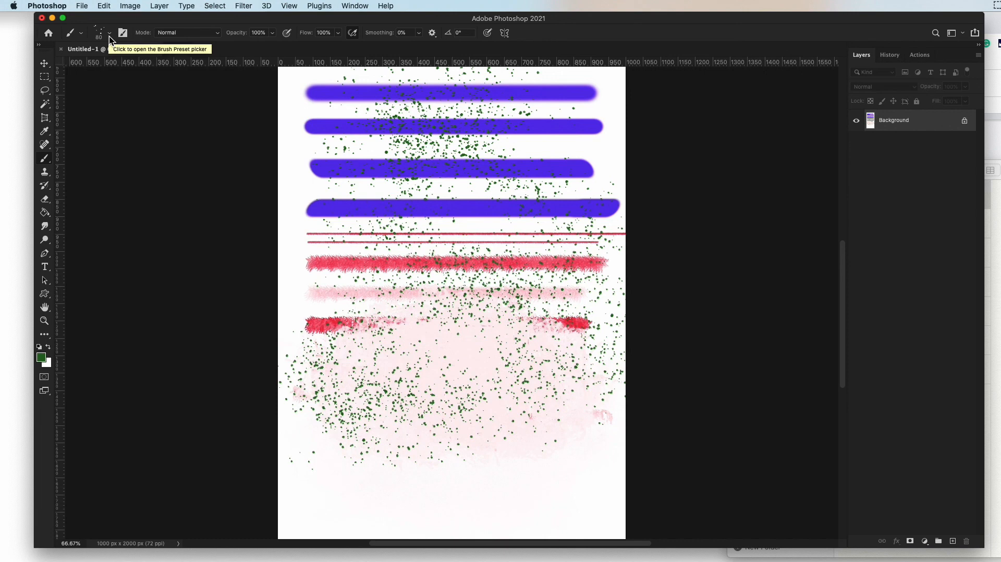
{"action": "left_click", "coordinate": [364, 6]}
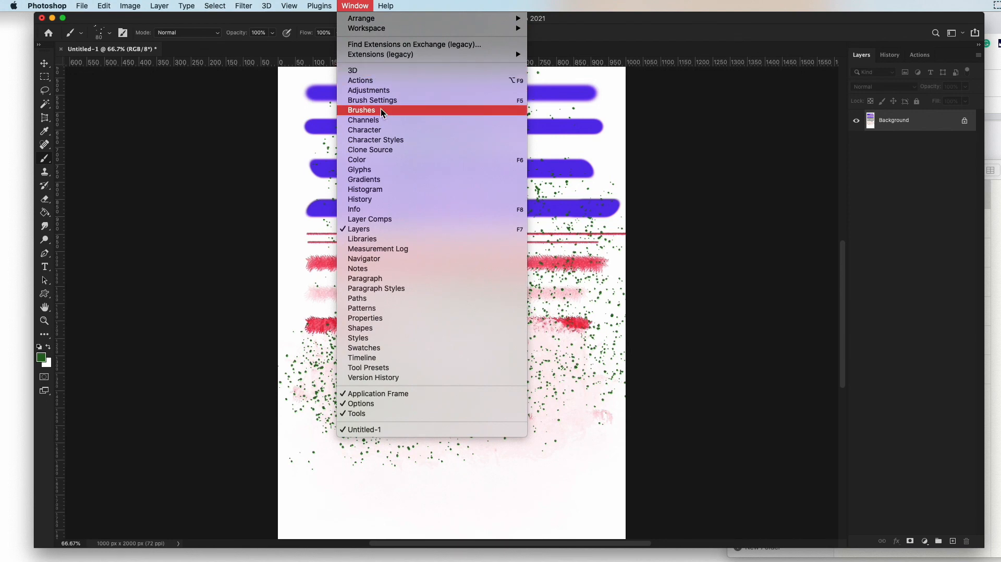
{"action": "left_click", "coordinate": [734, 202]}
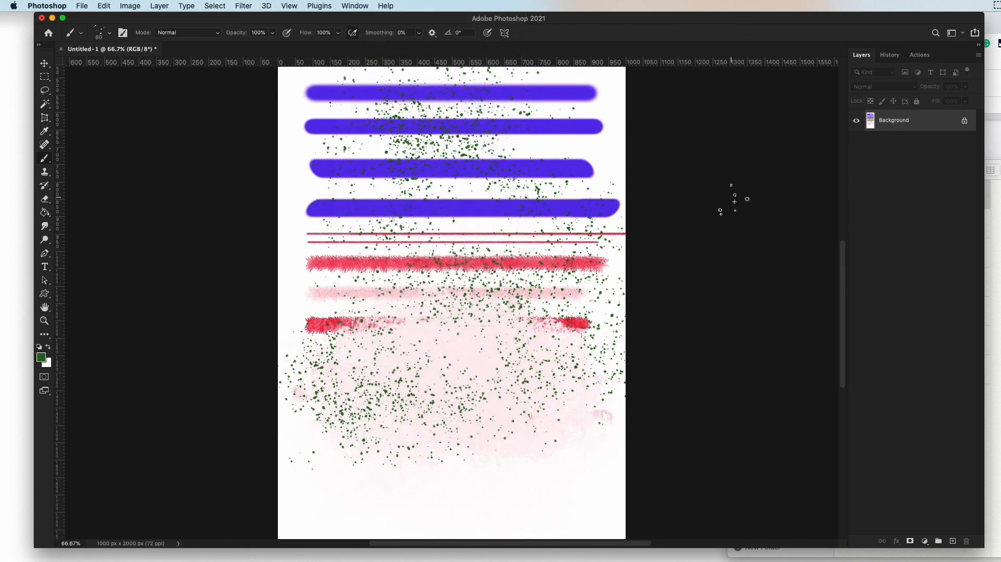